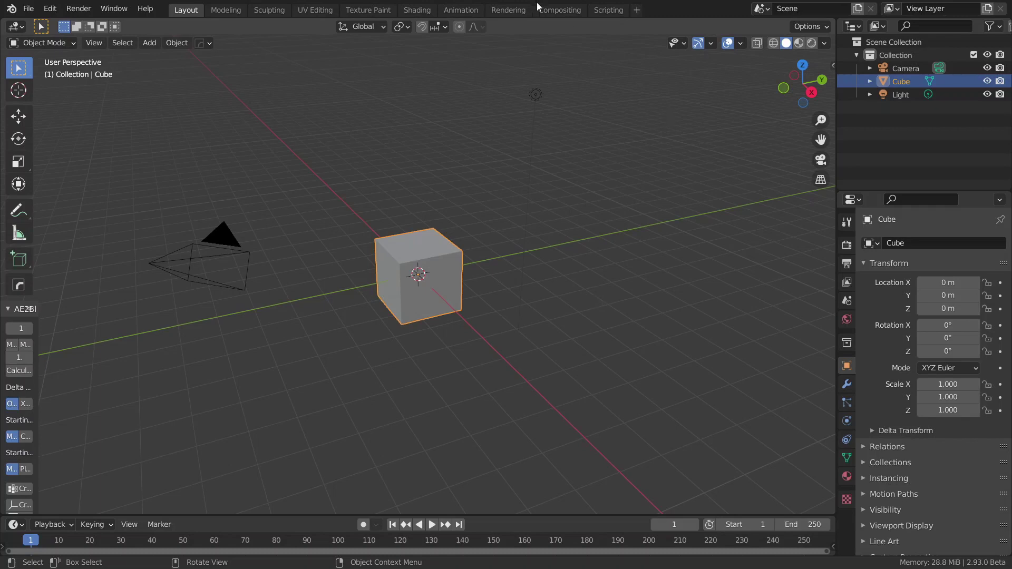
- Enable nodes in the Compositing workspace and delete the Render Layers node
click(559, 10)
click(145, 26)
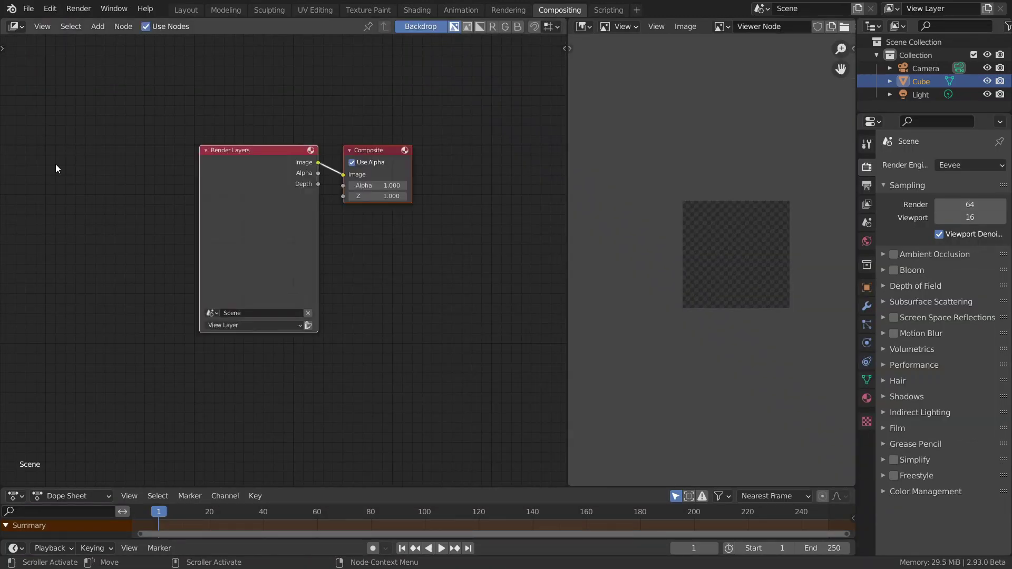
click(174, 160)
middle_drag(160, 118, 240, 124)
drag(338, 270, 251, 253)
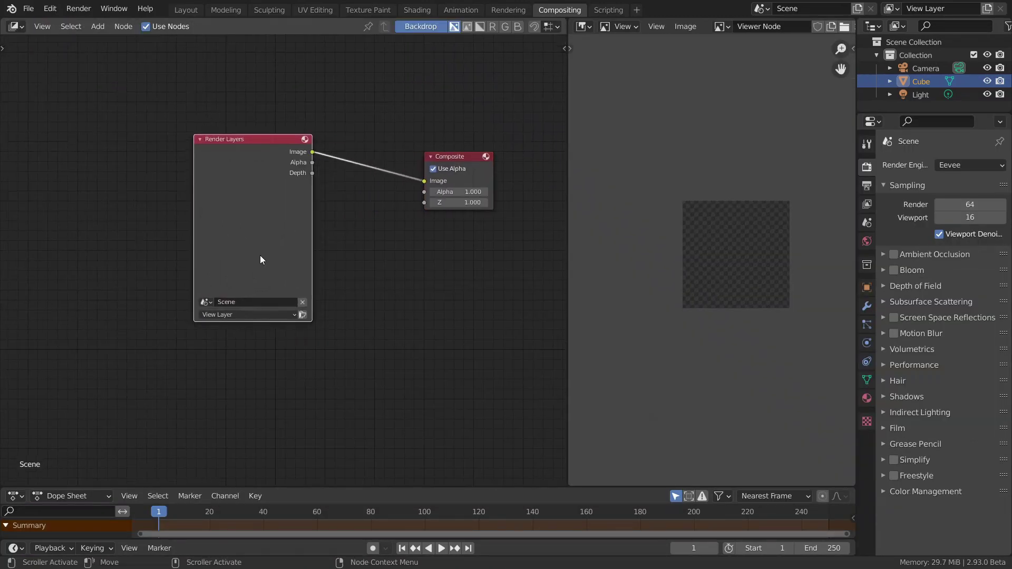
key(x)
- Bring the RISINGSTRANDS_0036 EXR file from File Explorer into the compositor as an image node, well before the Composite node
key(alt+Tab)
key(Tab)
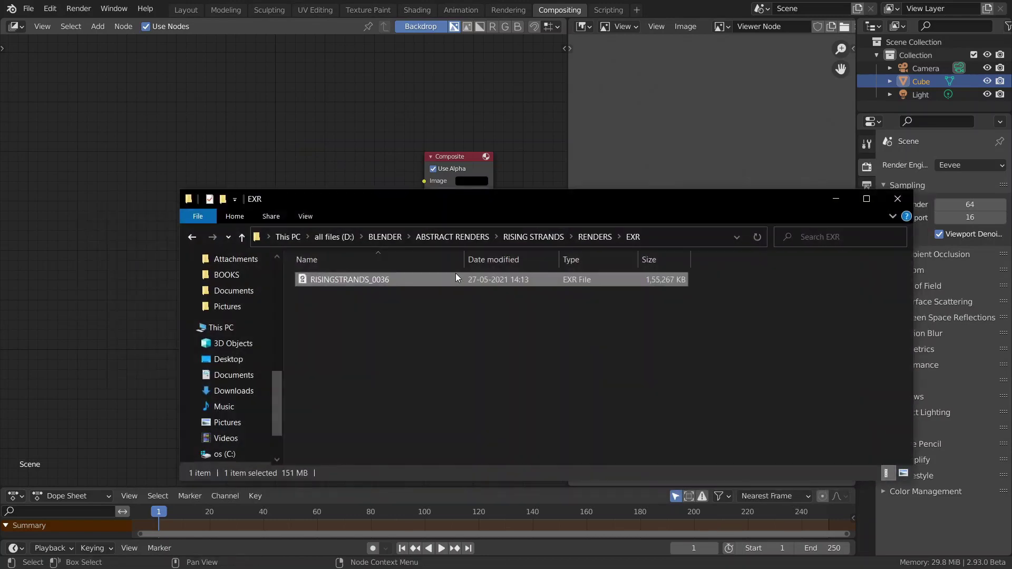
drag(390, 280, 87, 116)
click(835, 200)
middle_drag(190, 228, 292, 264)
scroll(169, 201, up, 4)
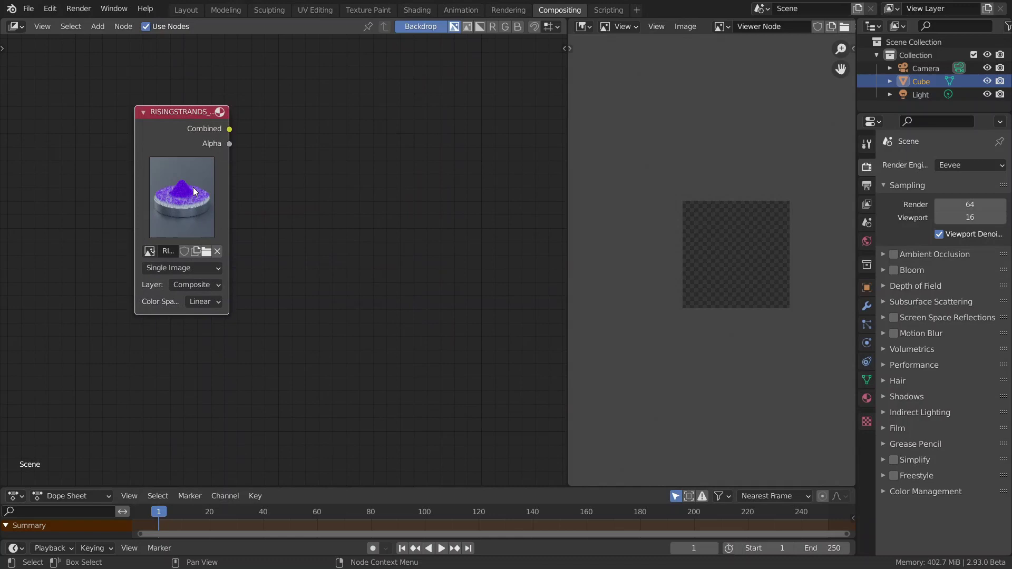
scroll(441, 181, down, 3)
drag(195, 201, 143, 237)
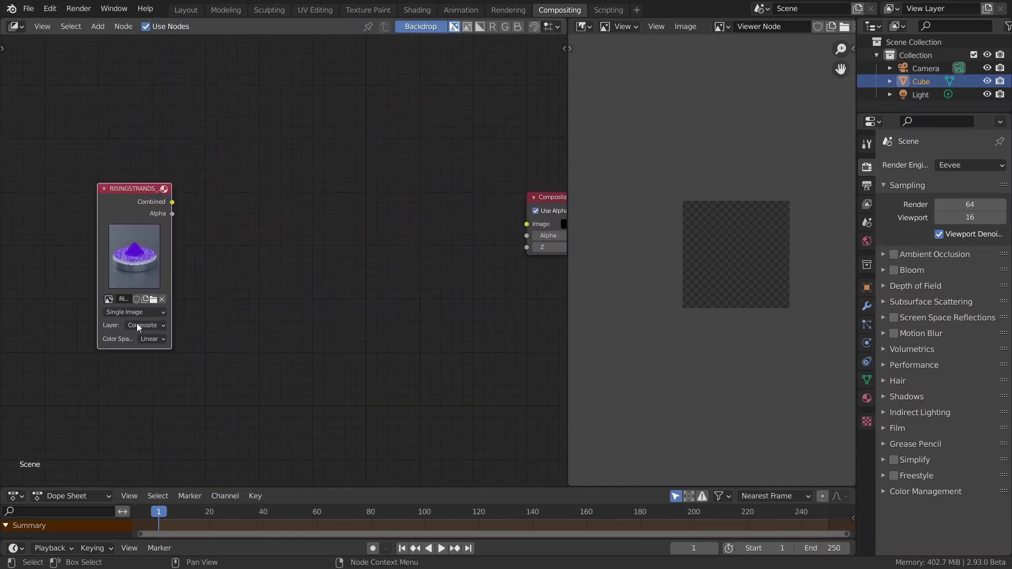
- Set the layer of the RISINGSTRANDS image node to View Layer to expose its render passes
click(133, 326)
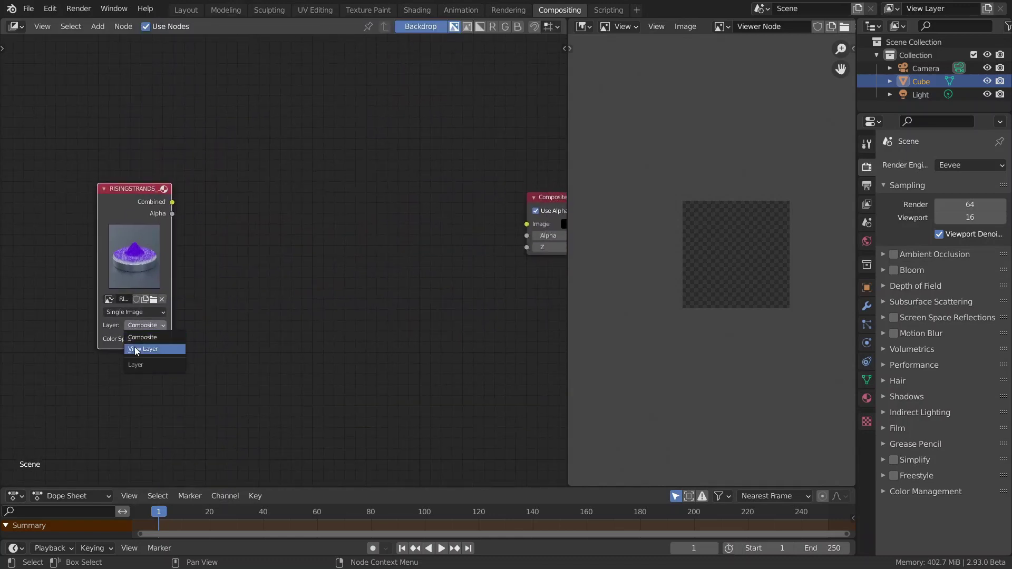
click(135, 349)
shift+middle_drag(141, 286, 175, 185)
scroll(242, 189, down, 2)
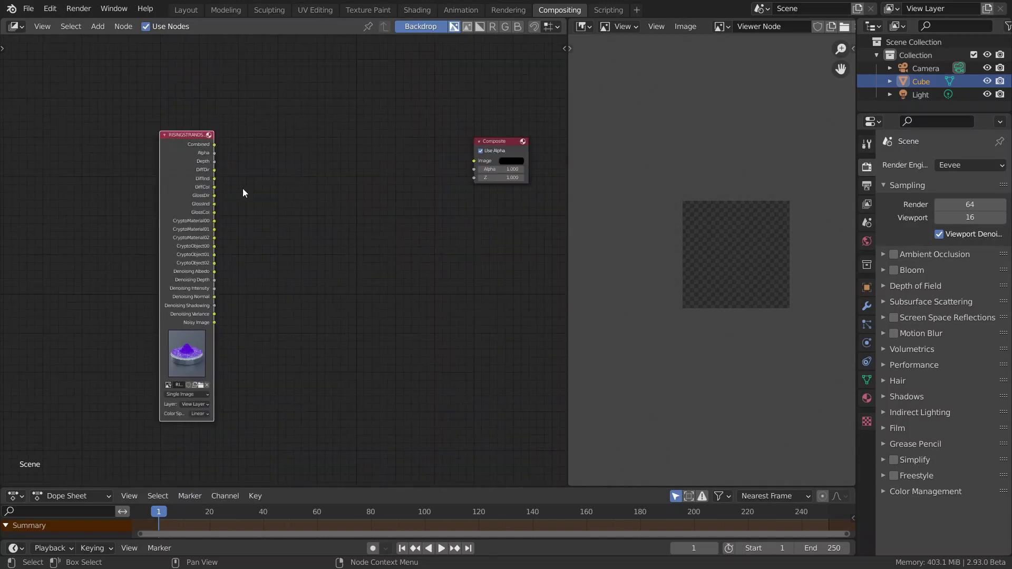
middle_drag(242, 192, 164, 196)
- Set the output resolution to 1080 px in X and 1350 px in Y
click(866, 185)
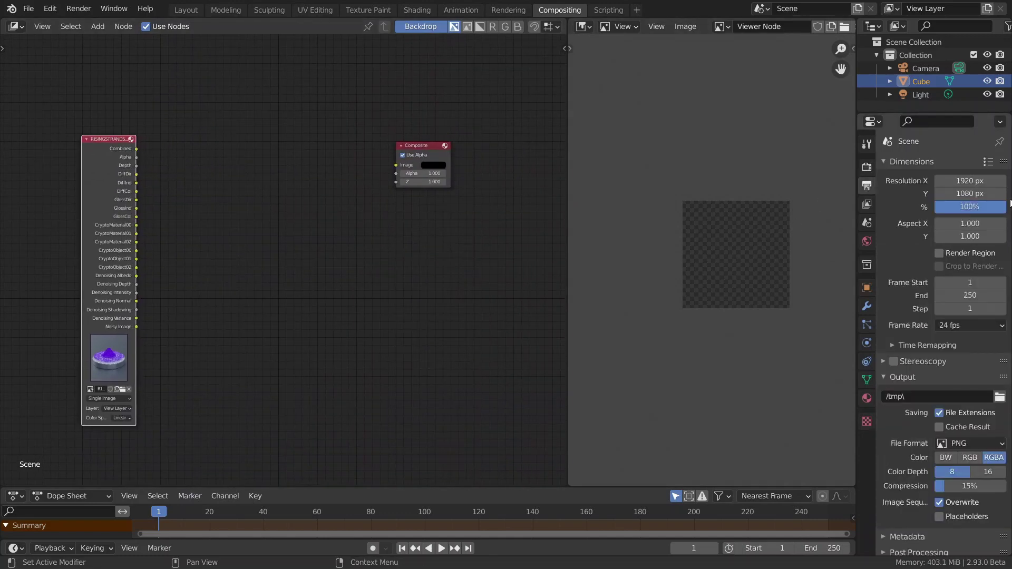
click(966, 181)
text(1080)
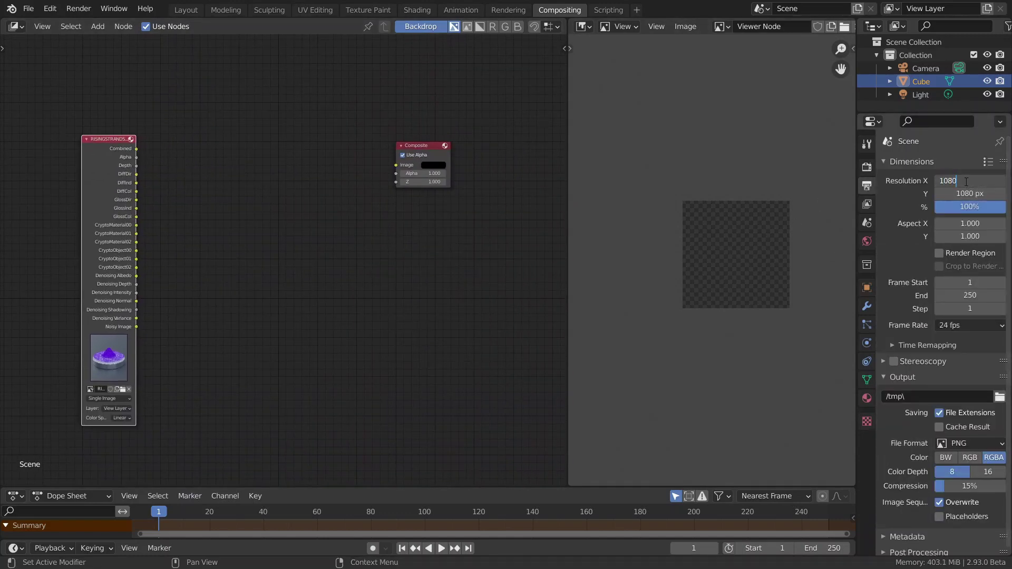
key(Tab)
text(1350)
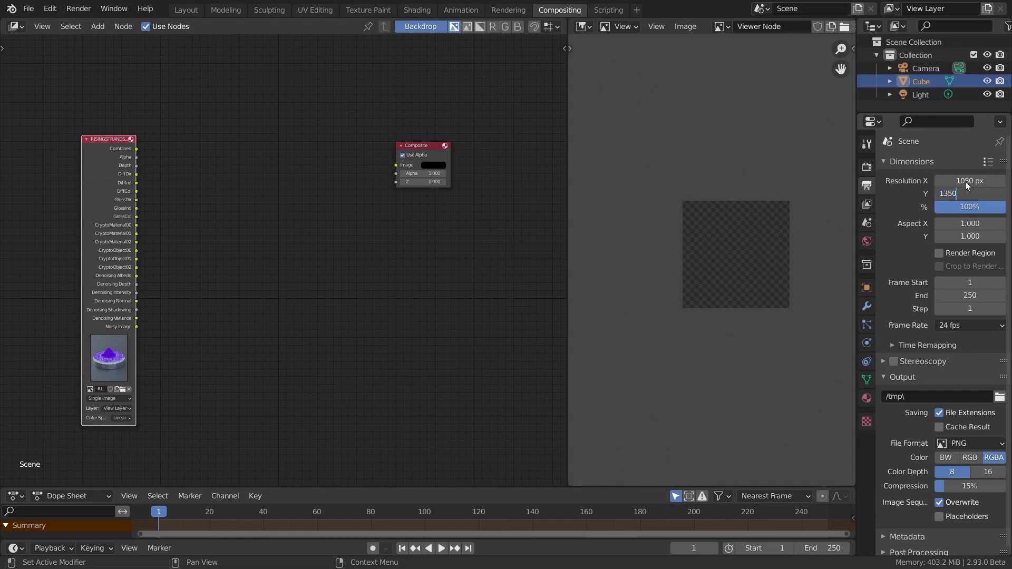
key(Return)
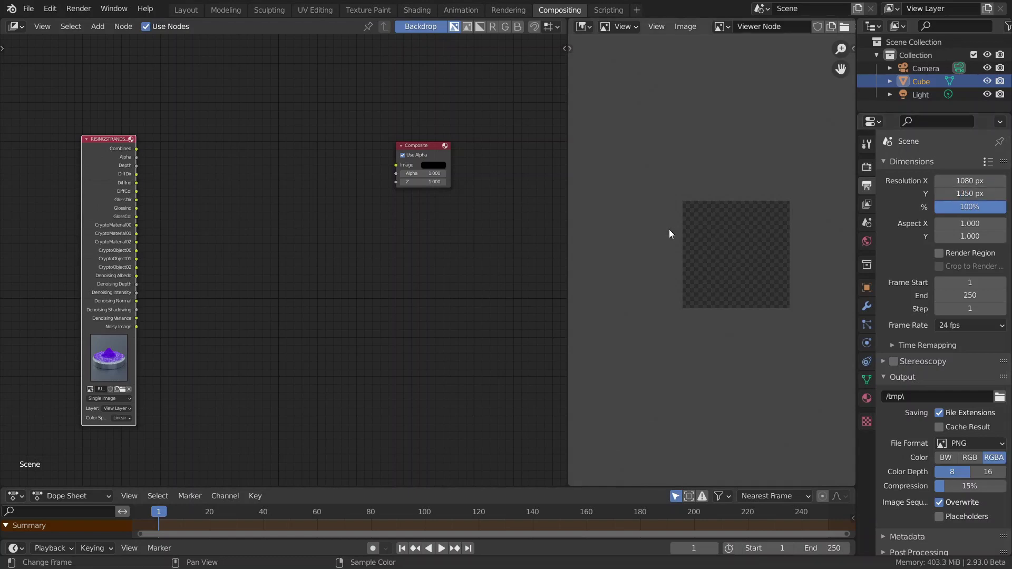
- Connect the image node's Combined pass to a Viewer node placed below the Composite node, and turn off the backdrop
ctrl+shift+click(105, 157)
click(421, 26)
scroll(165, 220, down, 1)
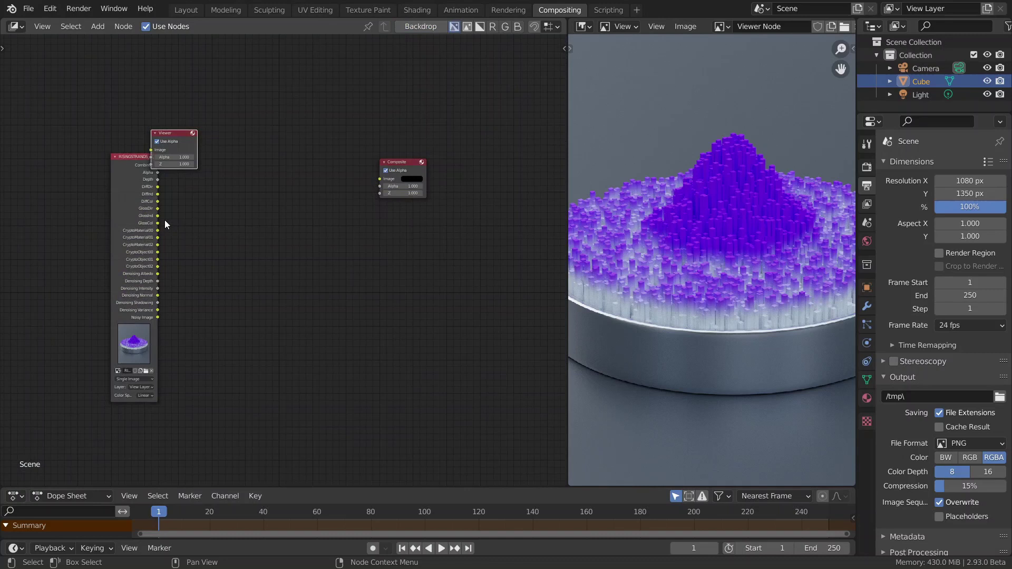
drag(191, 130, 471, 230)
click(184, 144)
click(178, 141)
scroll(211, 268, up, 2)
- Add a Cryptomatte node and place it between the image node and the Viewer node
key(shift+a)
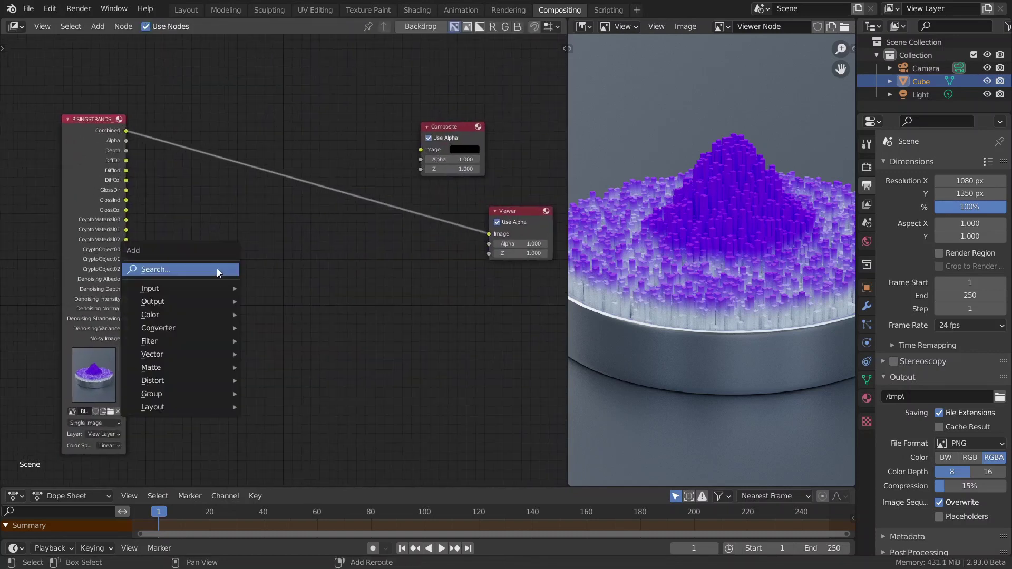
click(217, 269)
text(cry)
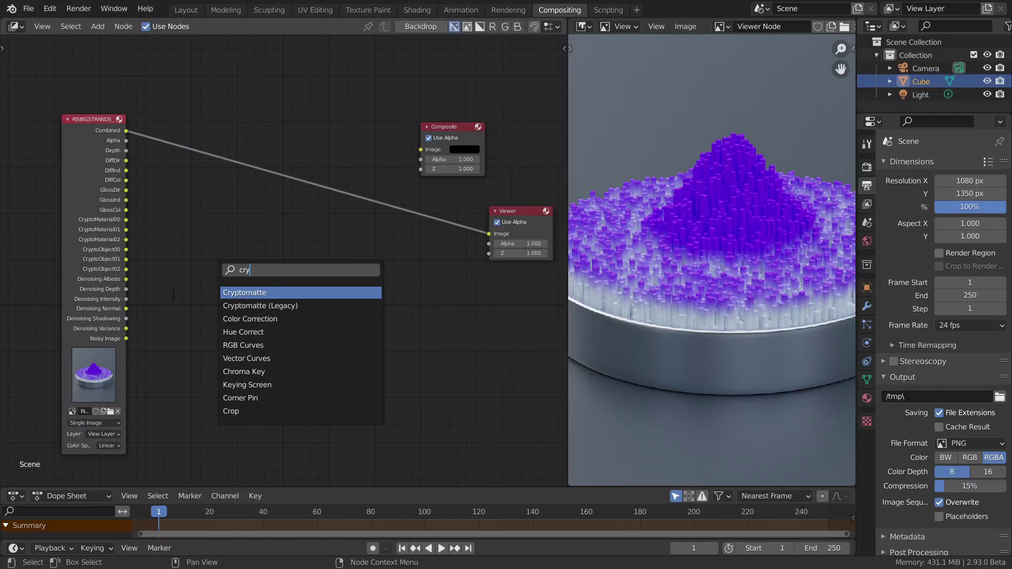
click(248, 293)
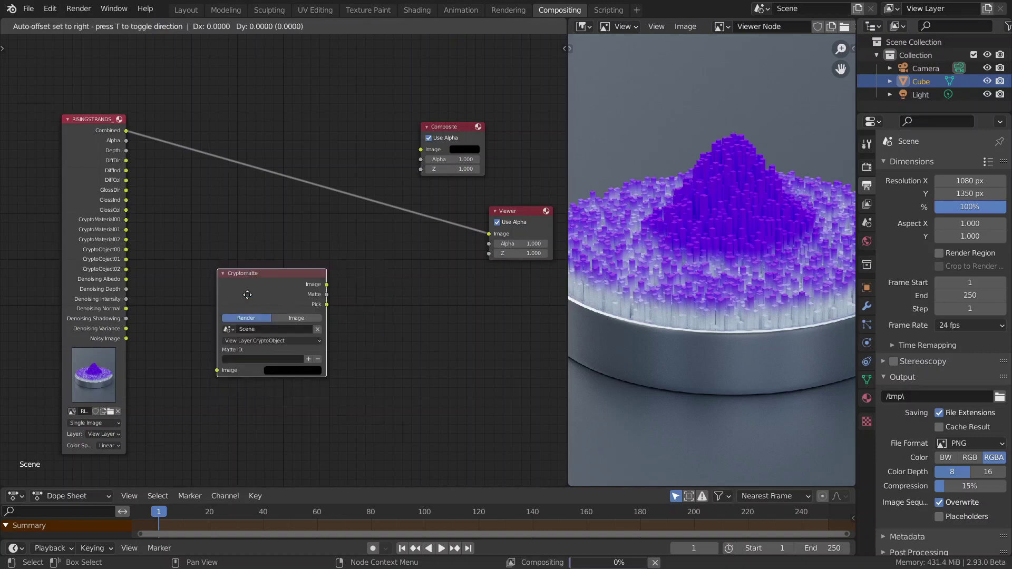
click(270, 244)
scroll(283, 243, up, 1)
scroll(283, 244, down, 1)
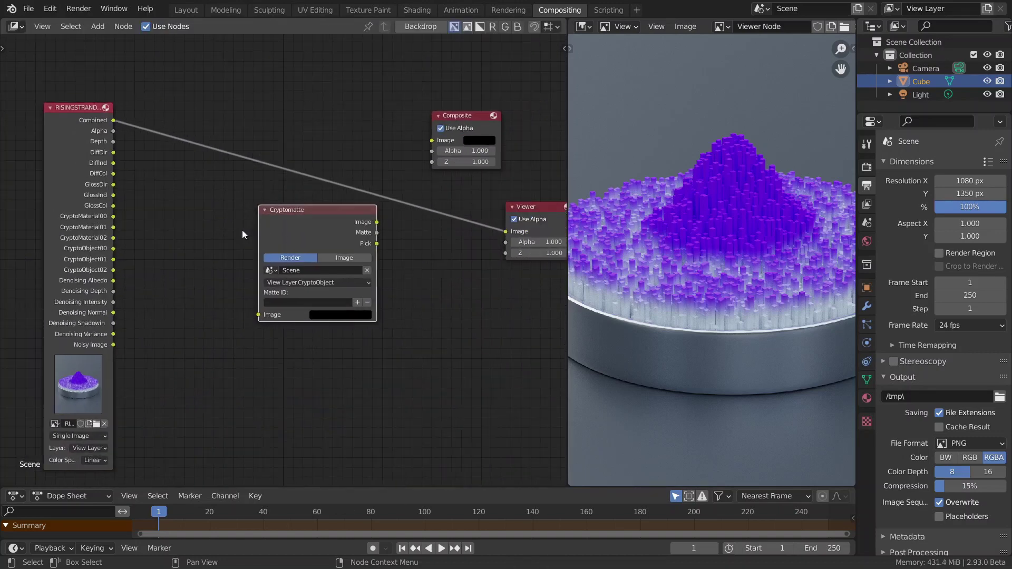
drag(290, 236, 257, 236)
scroll(251, 236, up, 1)
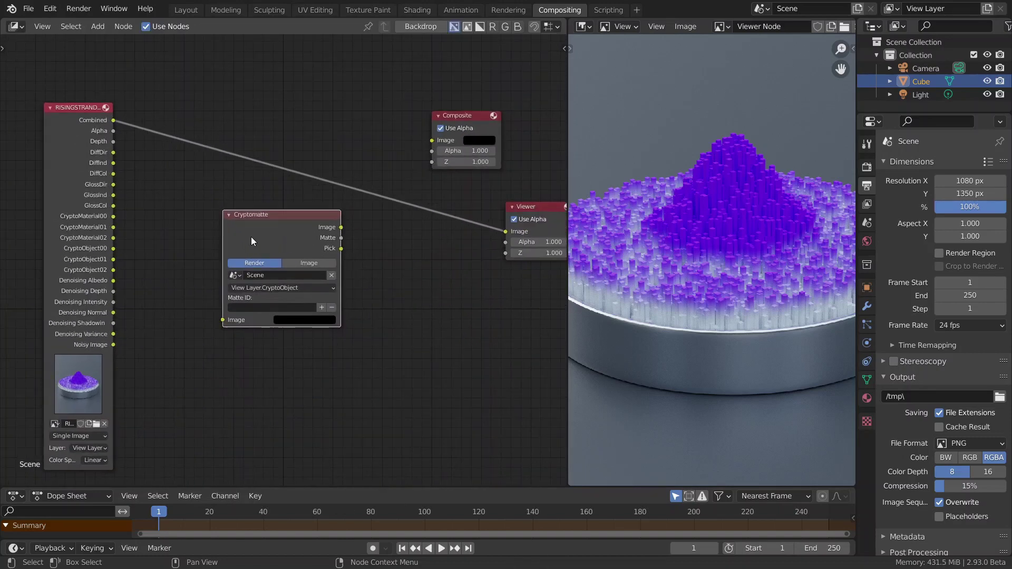
middle_drag(251, 236, 259, 232)
scroll(193, 253, down, 3)
shift+scroll(193, 257, down, 1)
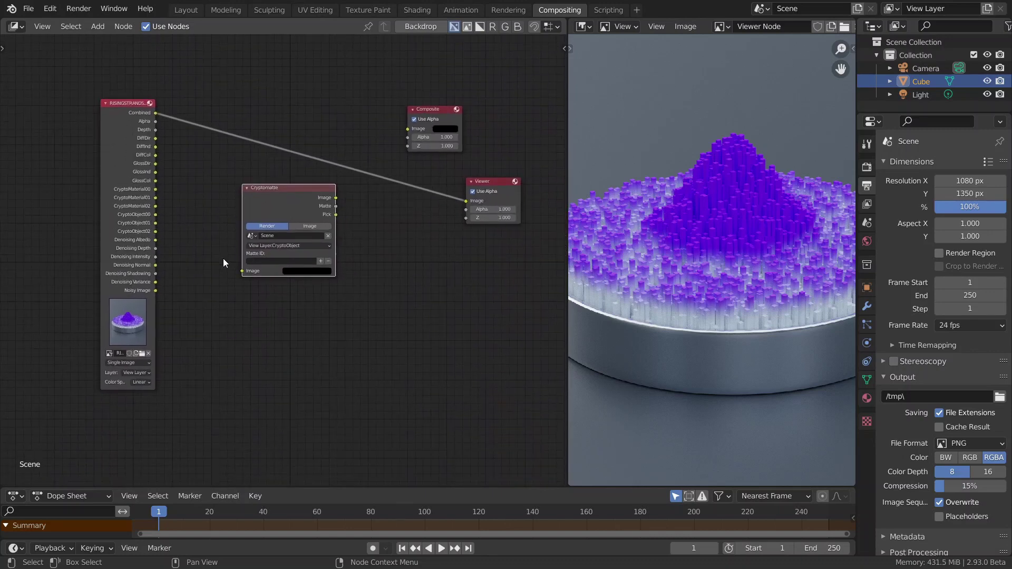
- Add a Cryptomatte (Legacy) node below the existing Cryptomatte node
key(shift+a)
click(223, 258)
text(cr)
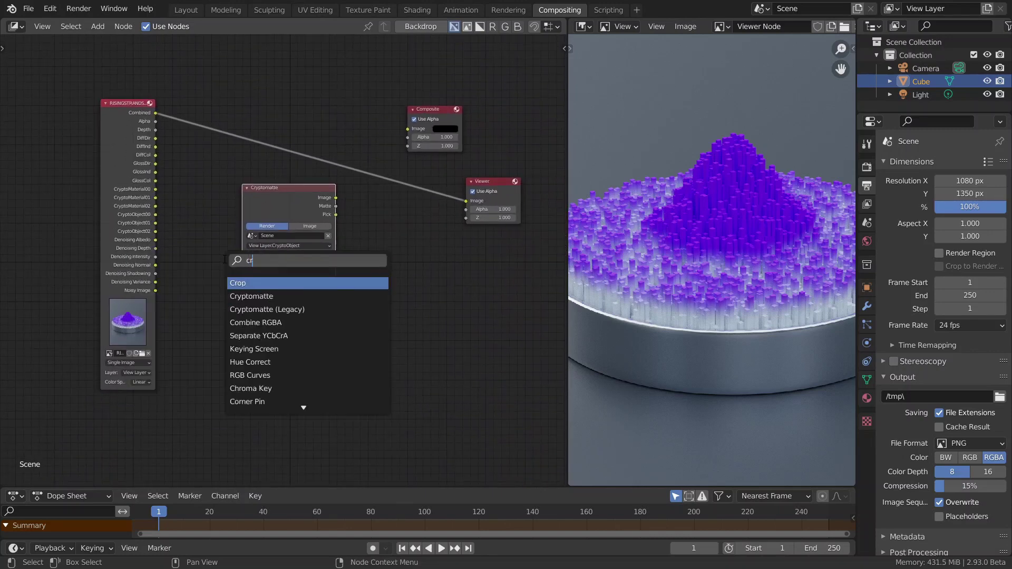
key(Down)
key(Down)
key(Return)
click(258, 293)
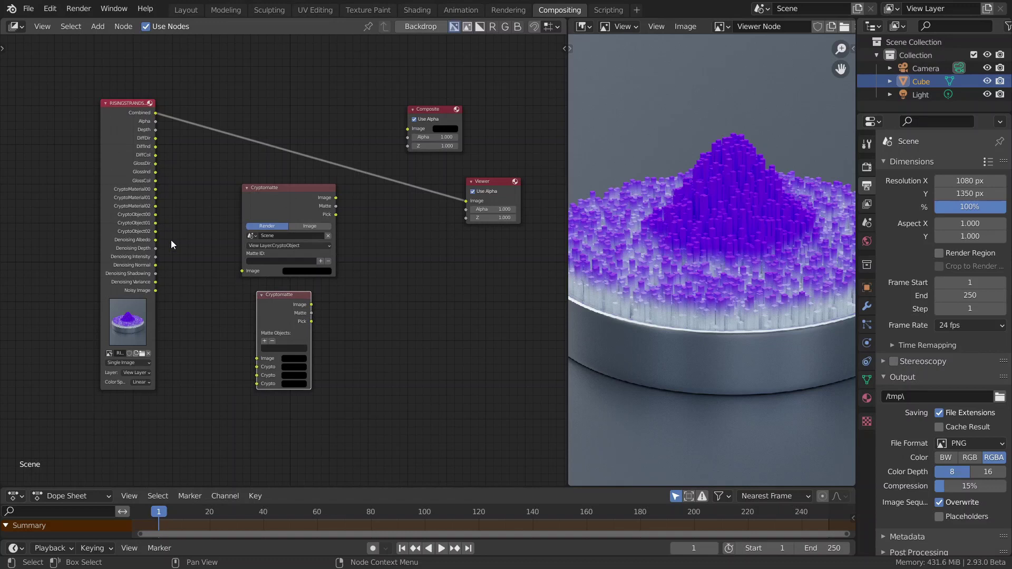
- Line up the two Cryptomatte nodes so the legacy one sits directly beneath the new one
scroll(330, 371, up, 1)
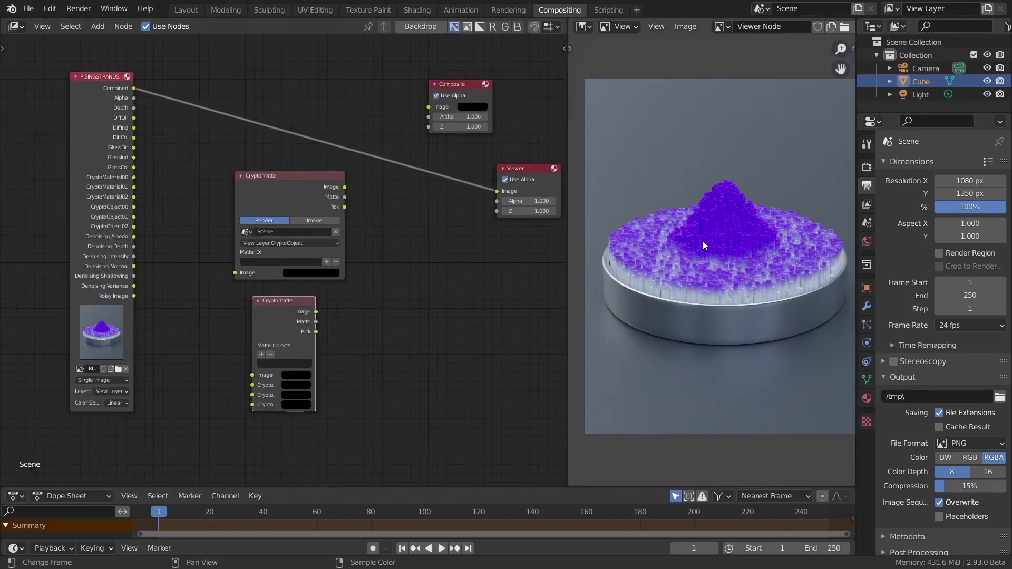
drag(274, 189, 278, 186)
drag(271, 324, 259, 315)
click(284, 177)
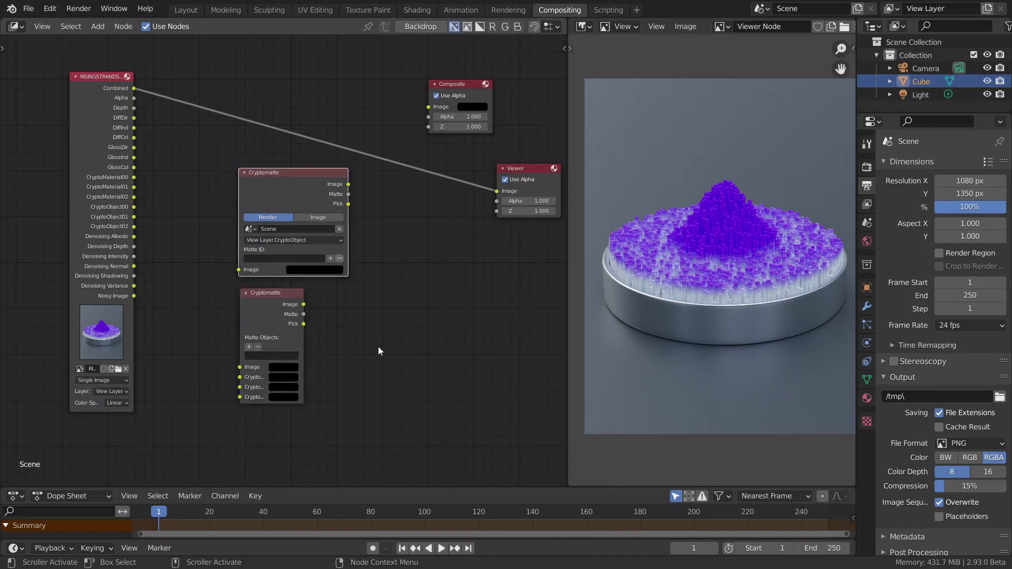
click(258, 326)
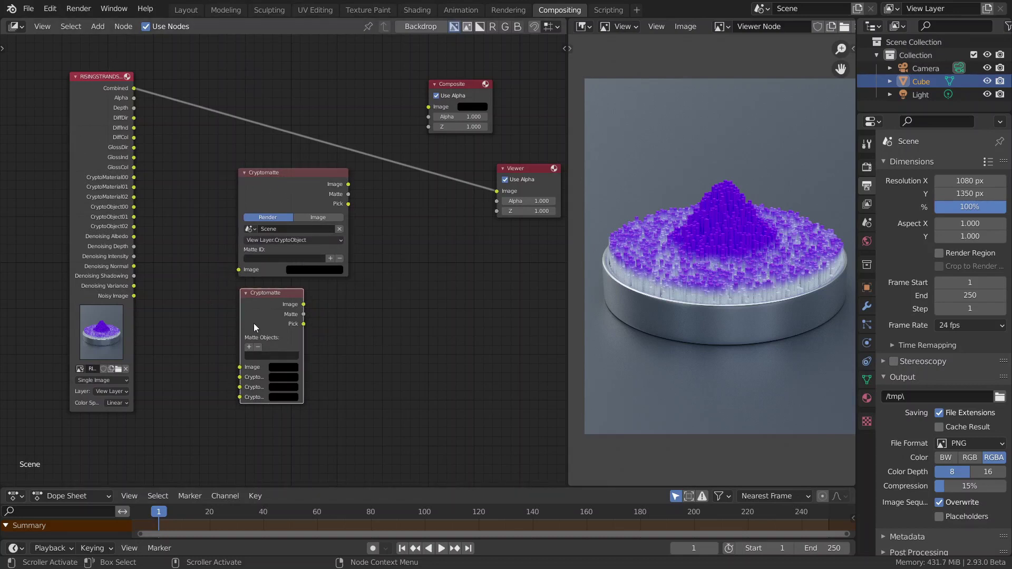
- Link the image's Combined pass to the legacy Cryptomatte's Image input and CryptoObject00, 01 and 02 to Crypto 00, 01 and 02
drag(134, 88, 240, 368)
drag(269, 293, 261, 292)
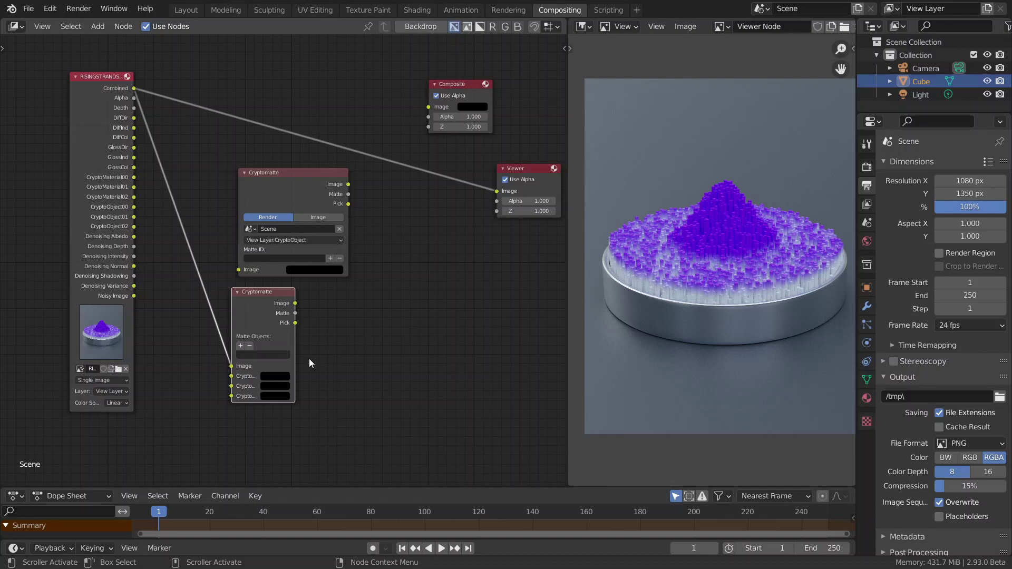
scroll(657, 324, up, 2)
scroll(646, 381, down, 2)
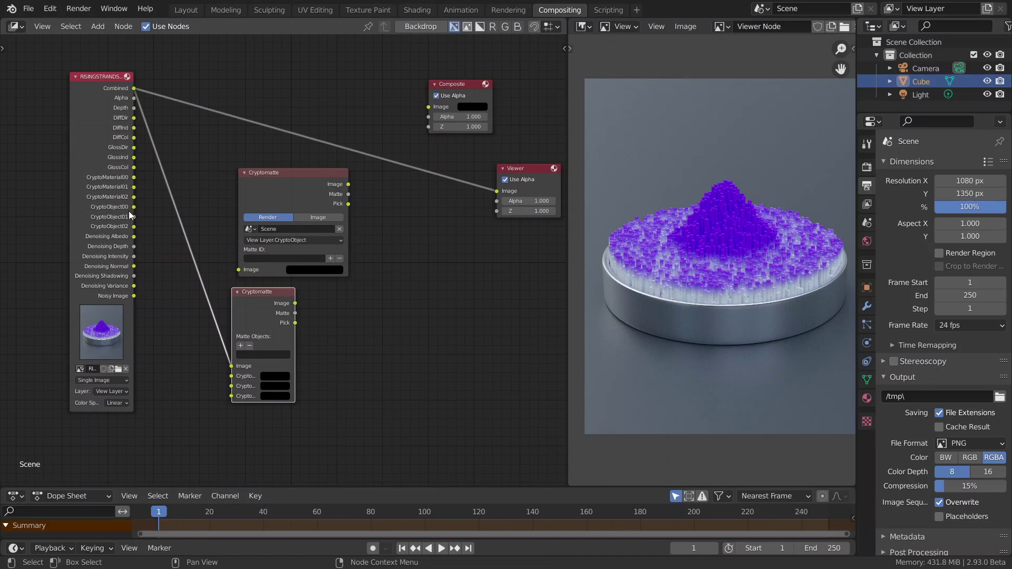
drag(134, 207, 231, 376)
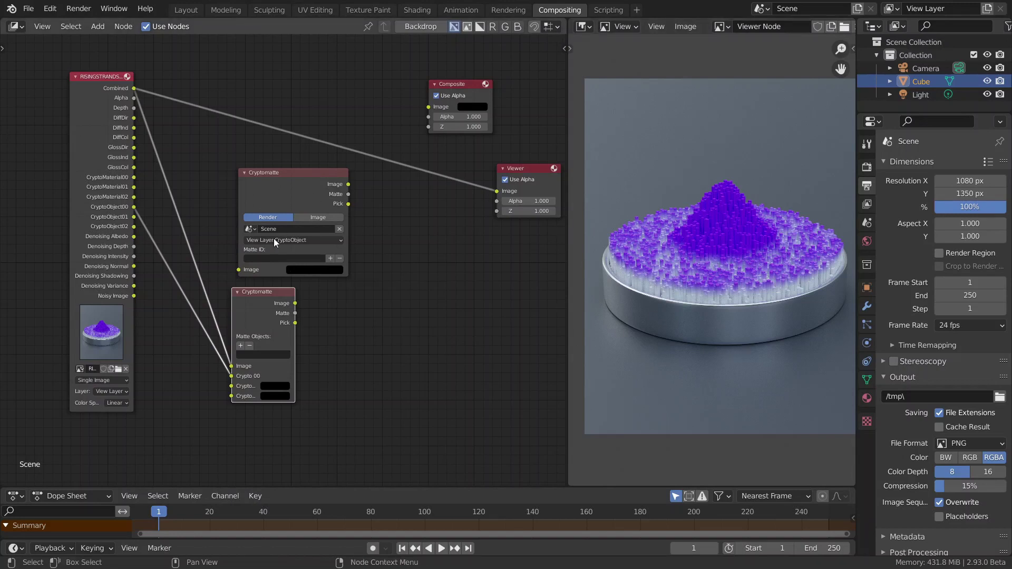
drag(134, 226, 232, 392)
drag(177, 338, 232, 396)
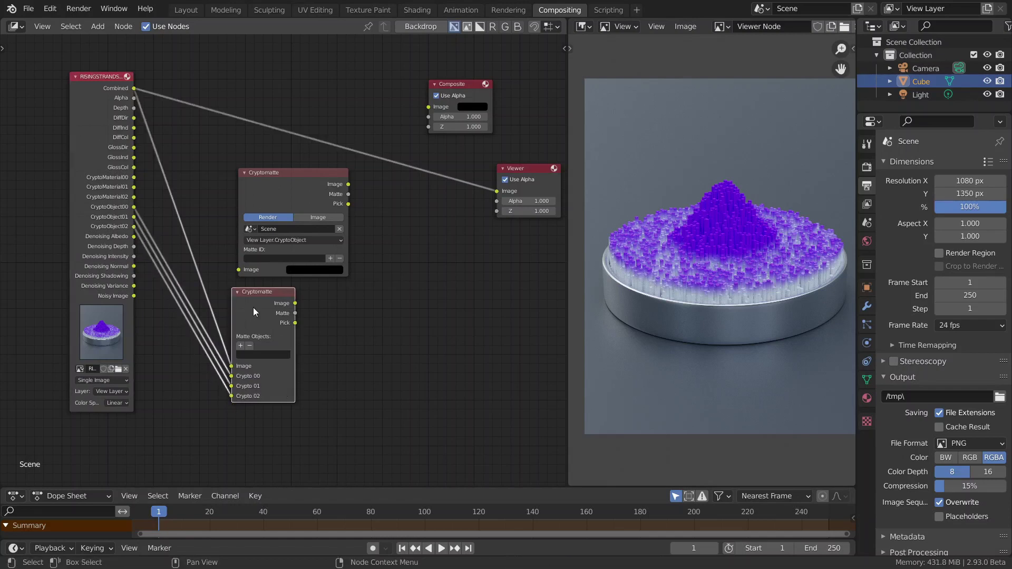
- Sample the background as a matte object from the legacy Cryptomatte's Pick output, and preview its Image and Matte outputs
ctrl+shift+click(254, 308)
ctrl+shift+click(254, 307)
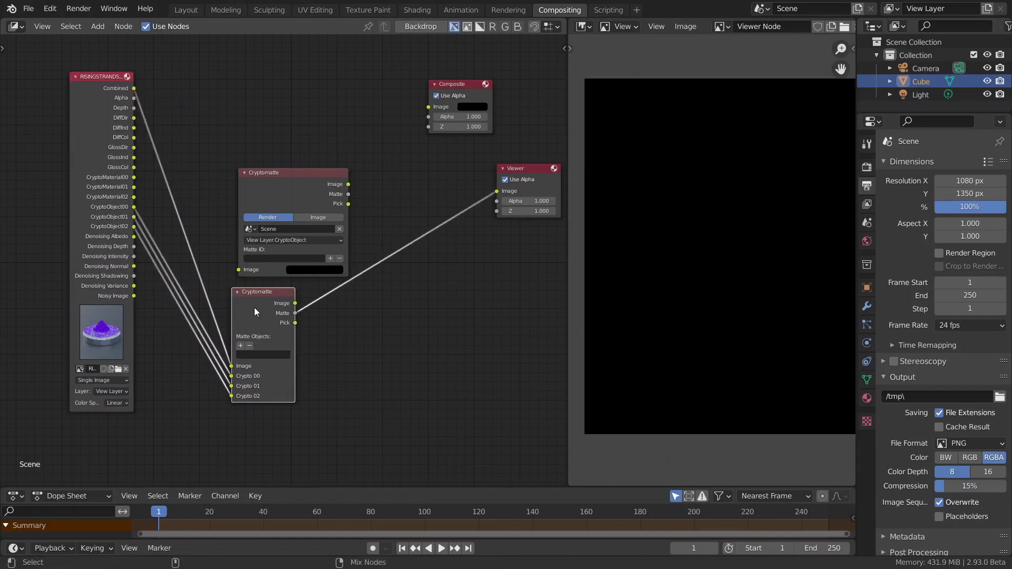
ctrl+shift+click(254, 307)
click(240, 346)
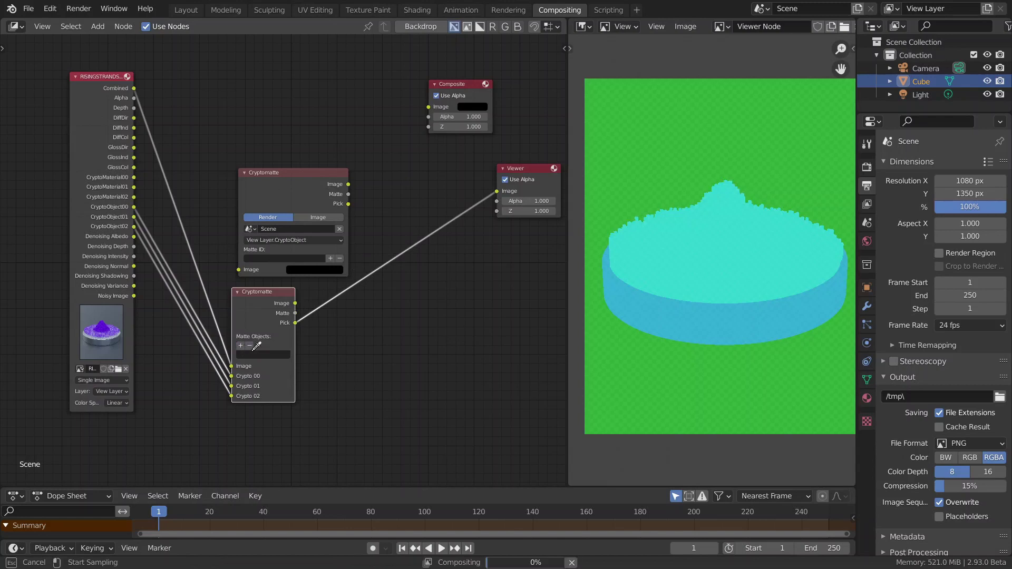
click(698, 375)
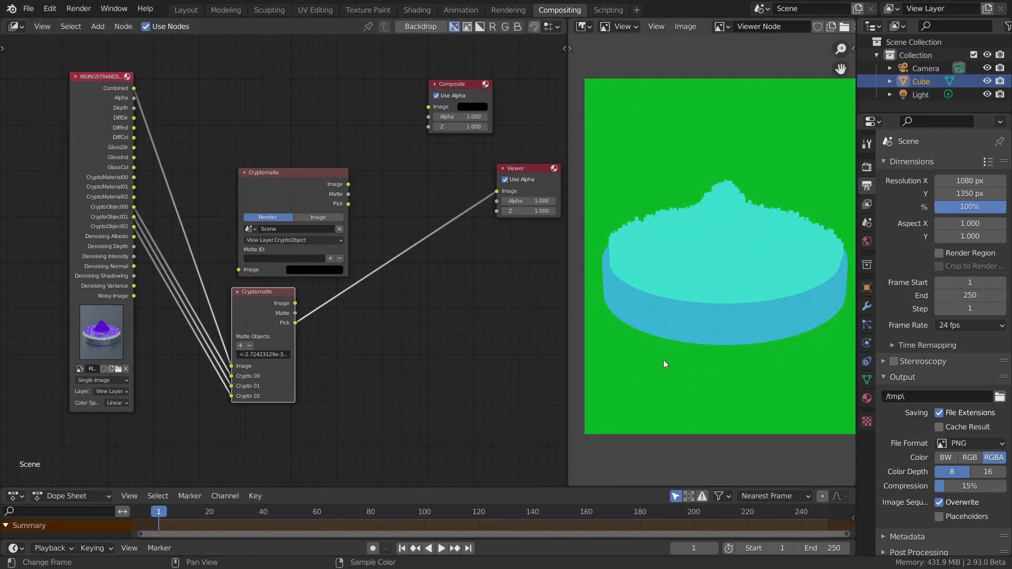
ctrl+shift+click(279, 316)
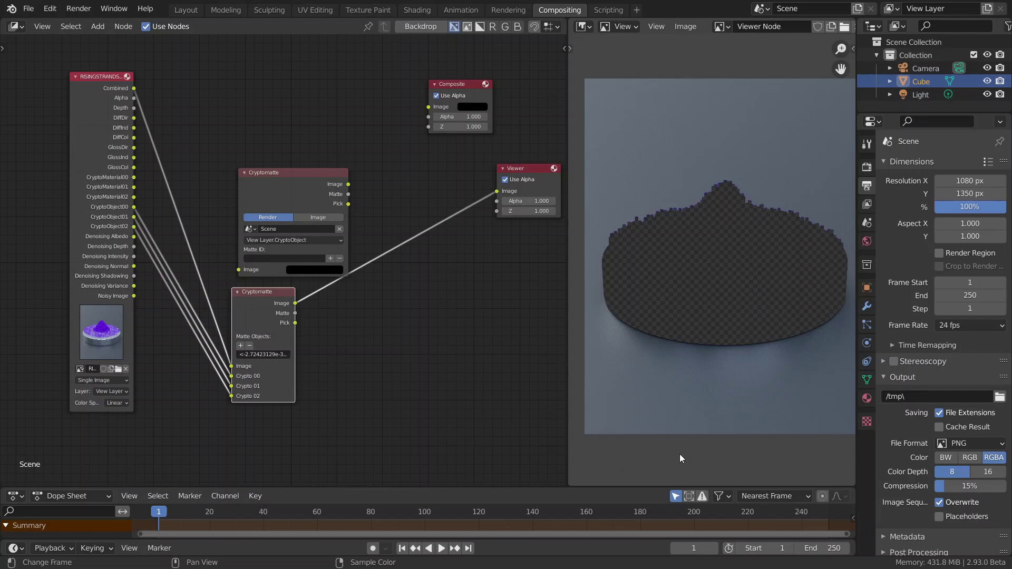
ctrl+shift+click(267, 312)
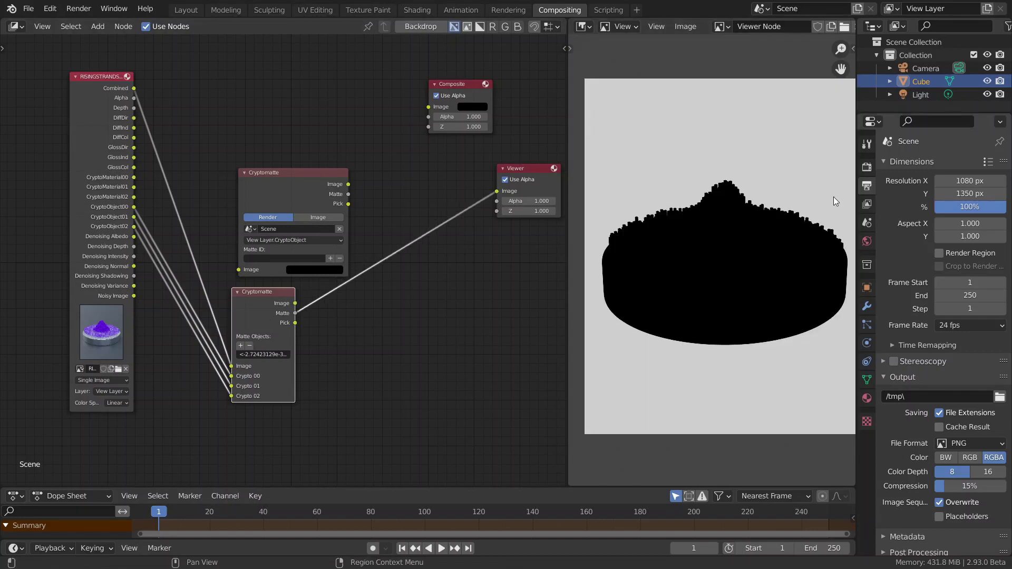
- Spread out the node layout by moving the image node and the legacy Cryptomatte node away from the other nodes
scroll(210, 234, down, 4)
middle_drag(182, 197, 234, 203)
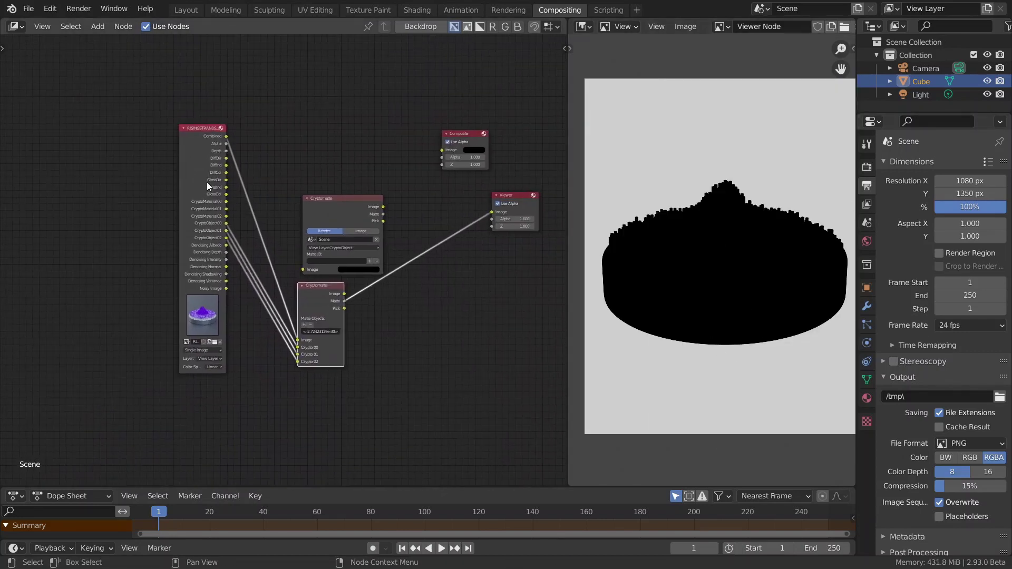
drag(206, 182, 65, 223)
drag(312, 292, 274, 314)
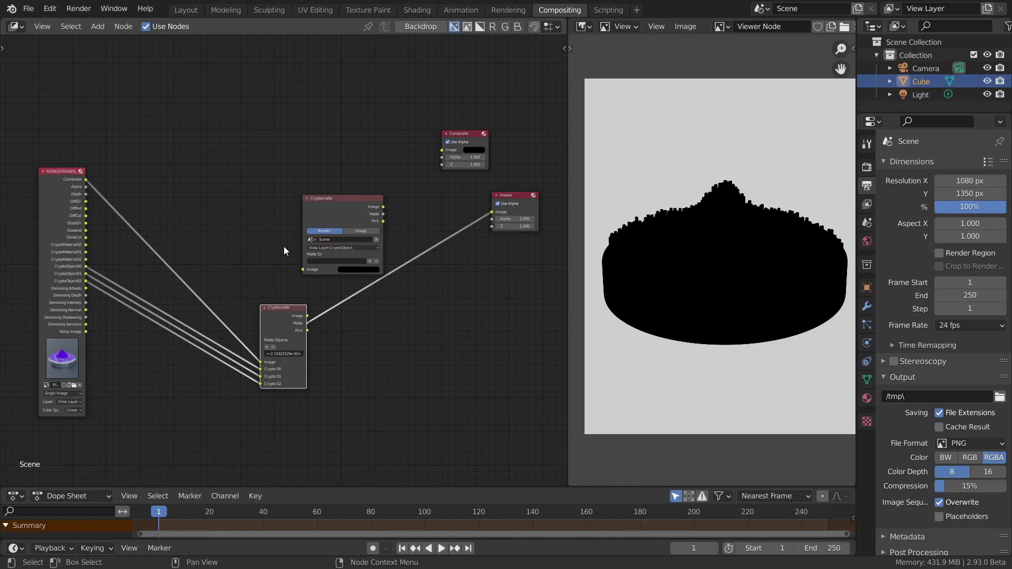
scroll(283, 246, down, 1)
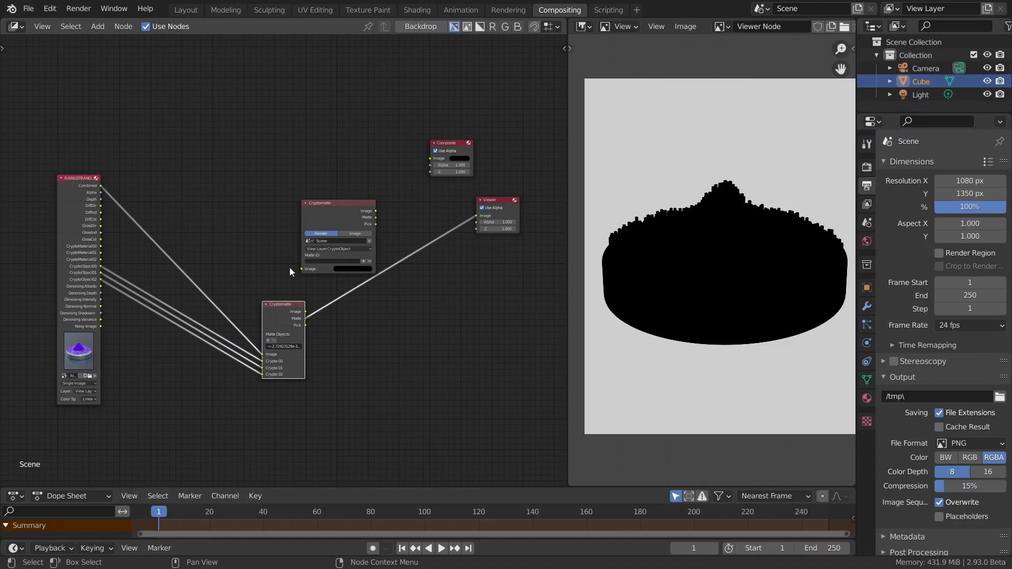
- Move both Cryptomatte nodes closer to the image node and link its Combined pass to the new Cryptomatte's Image input
drag(273, 327, 214, 341)
drag(324, 203, 252, 213)
scroll(252, 214, up, 2)
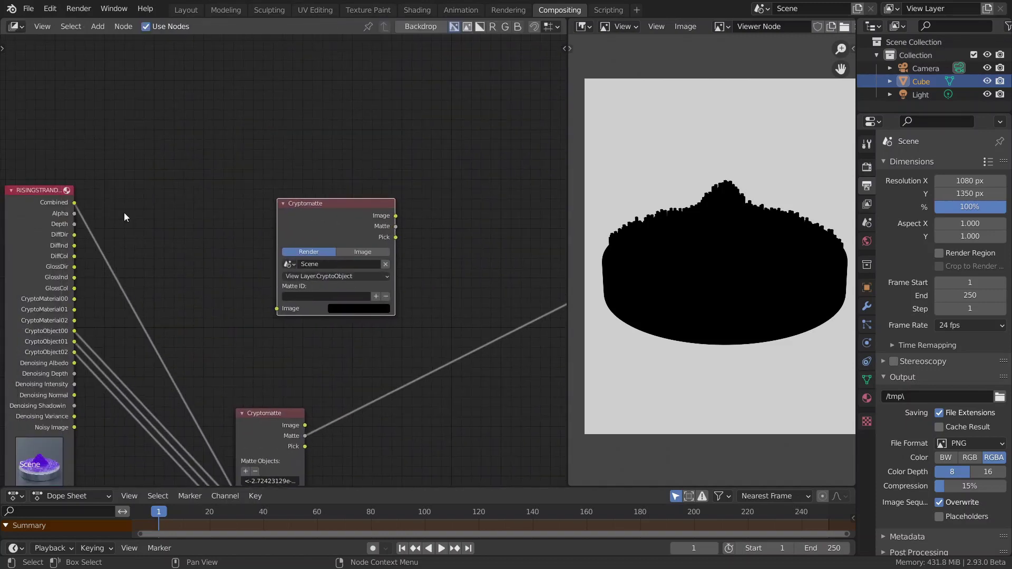
drag(75, 203, 276, 306)
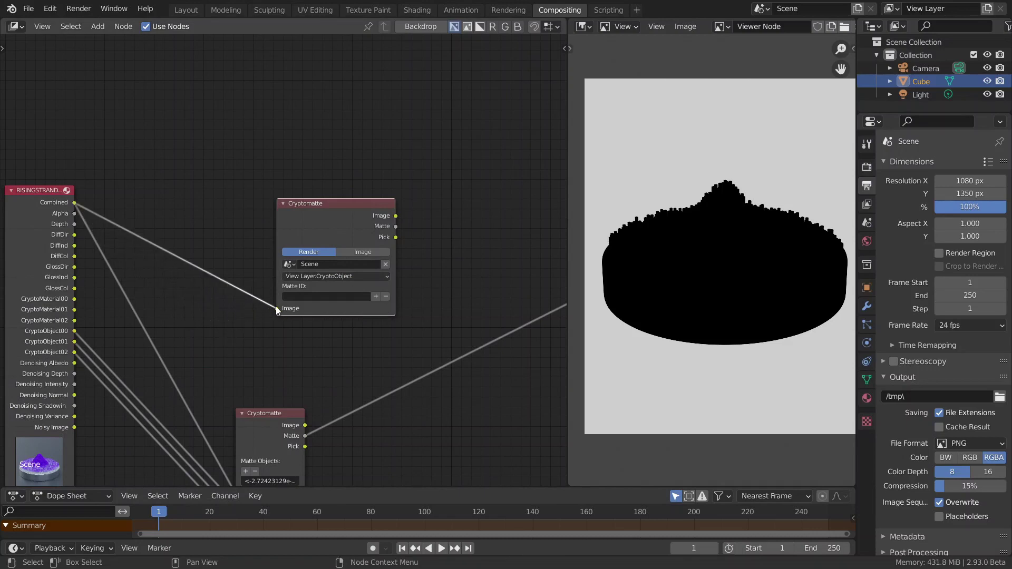
scroll(315, 245, up, 1)
middle_drag(314, 245, 276, 237)
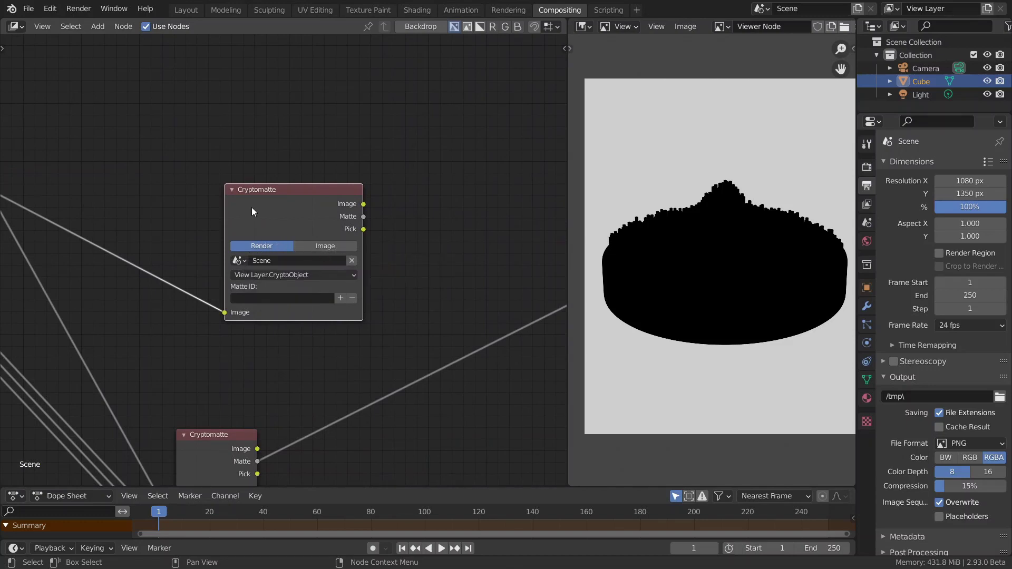
scroll(252, 207, down, 2)
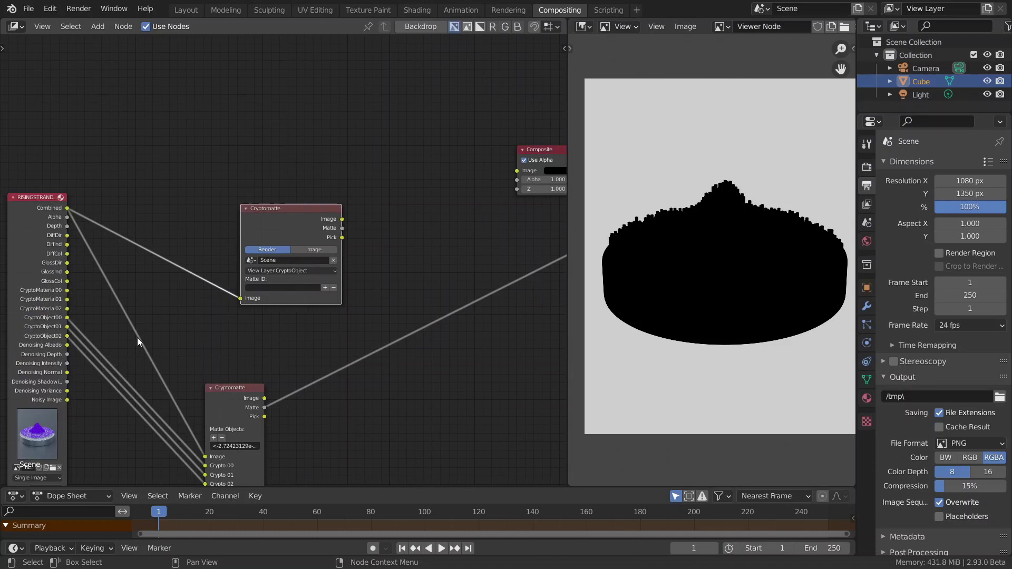
- Look at the 3D scene in the Layout workspace and return to the Compositing workspace
click(195, 9)
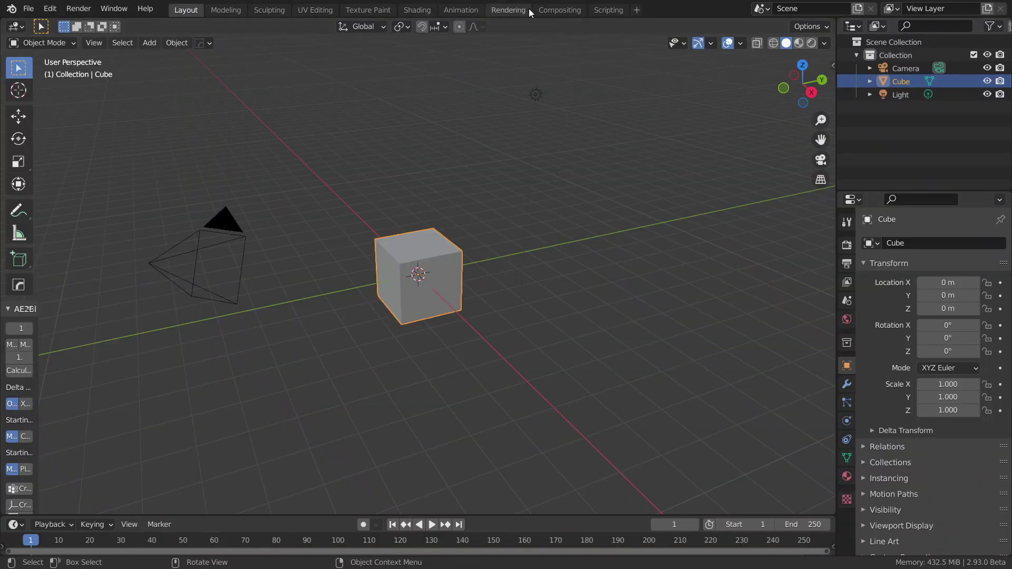
click(560, 10)
middle_drag(93, 261, 186, 188)
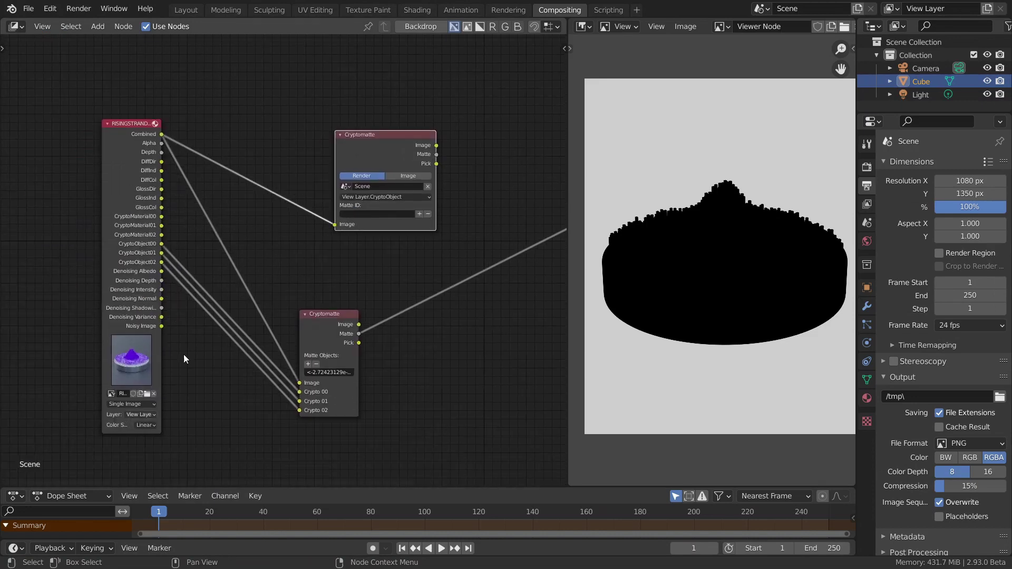
click(192, 9)
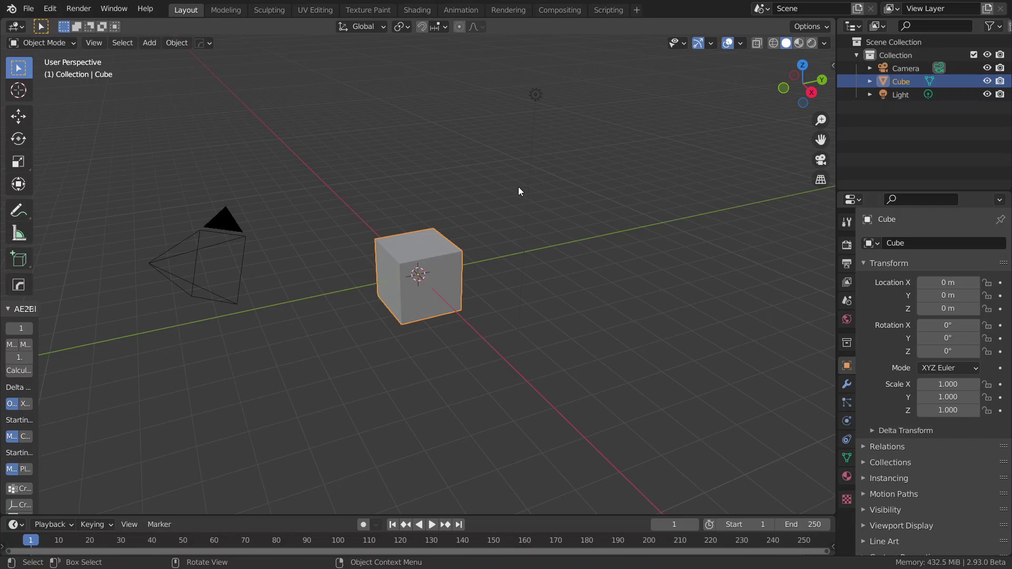
click(559, 9)
- Switch the new Cryptomatte node's source to Image and assign RISINGSTRANDS_0036.exr to it
scroll(350, 179, up, 2)
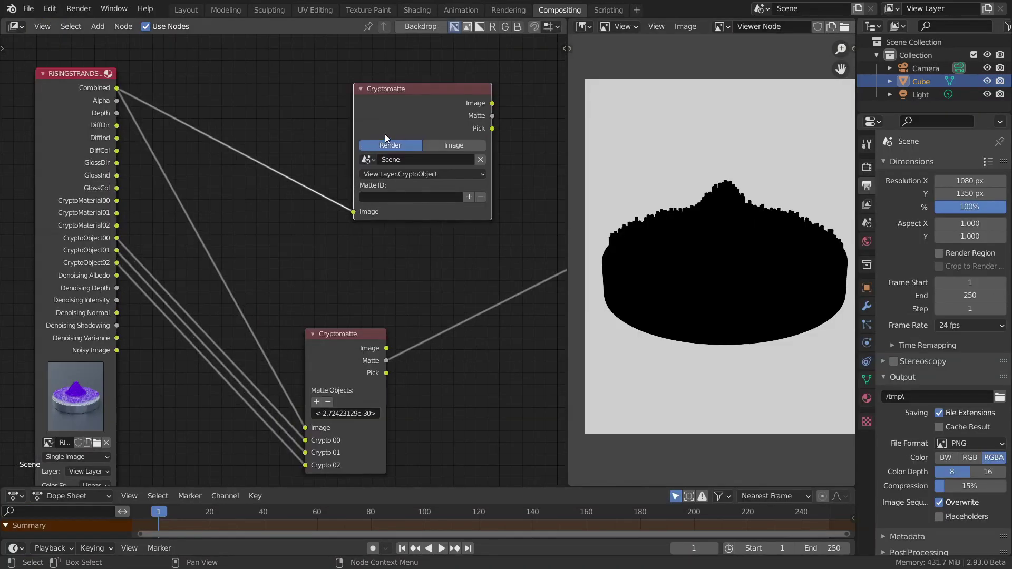
middle_drag(390, 145, 291, 196)
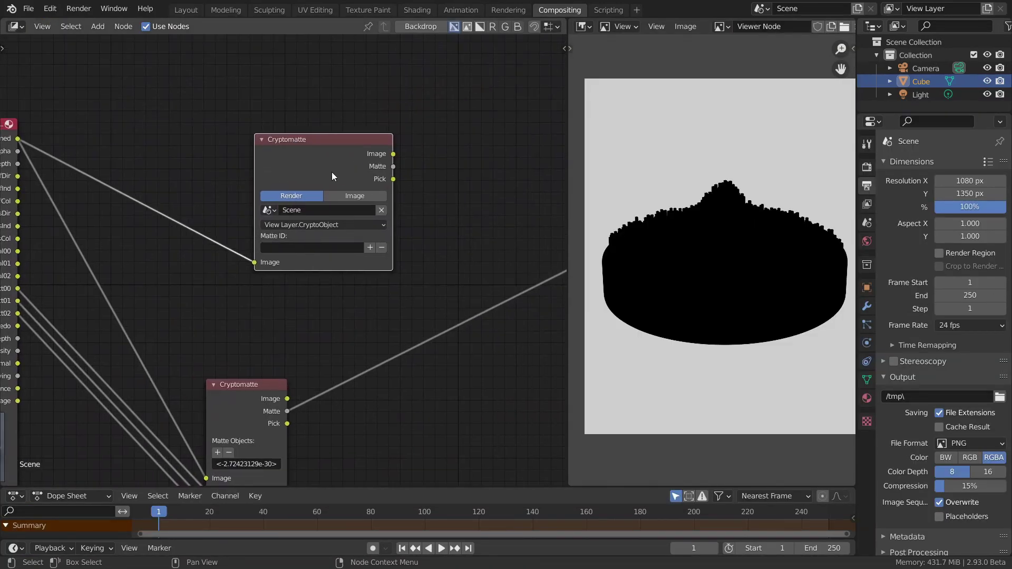
click(356, 193)
middle_drag(131, 147, 184, 169)
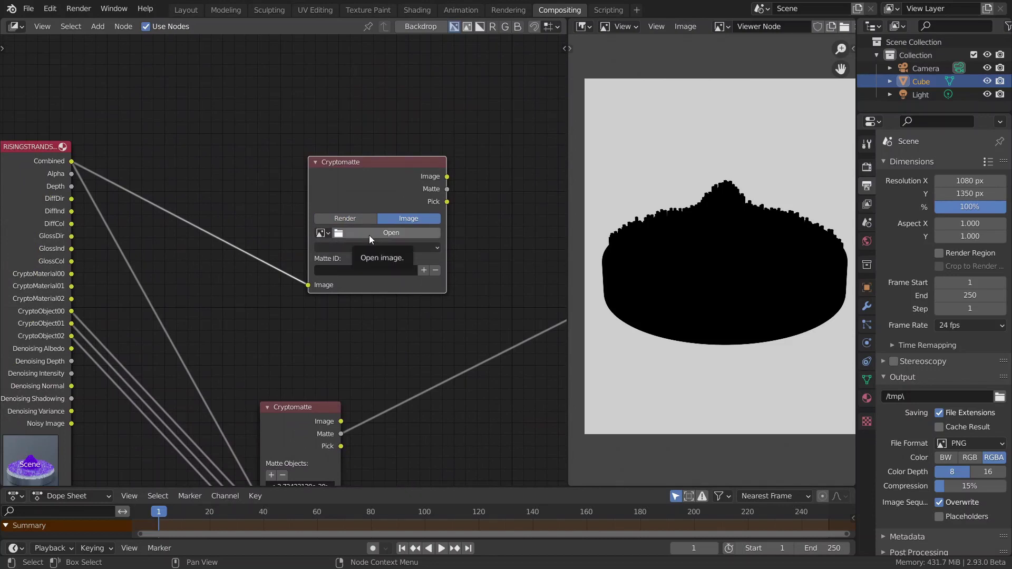
middle_drag(167, 156, 243, 115)
click(396, 193)
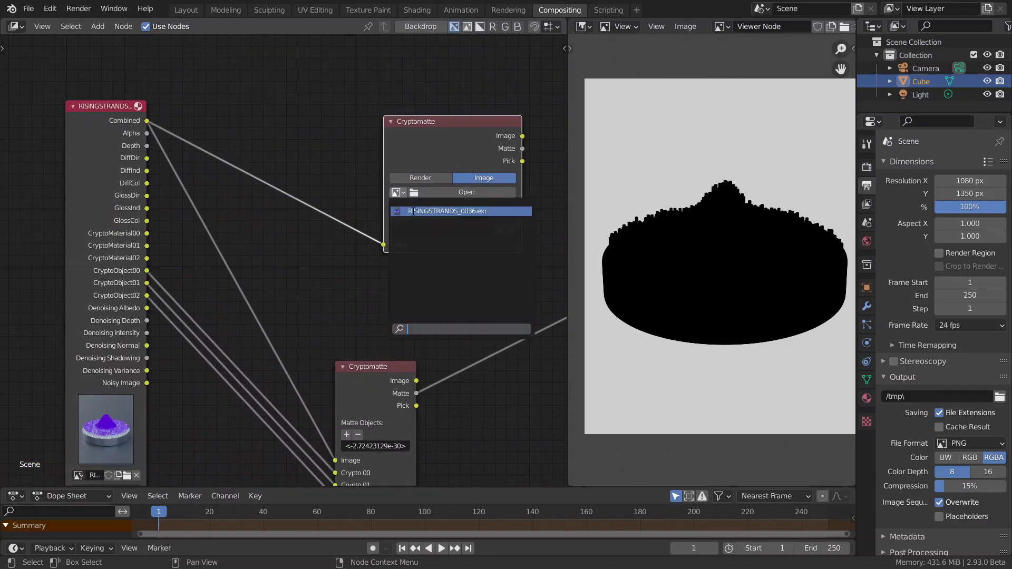
click(444, 211)
scroll(253, 180, up, 1)
scroll(248, 176, down, 2)
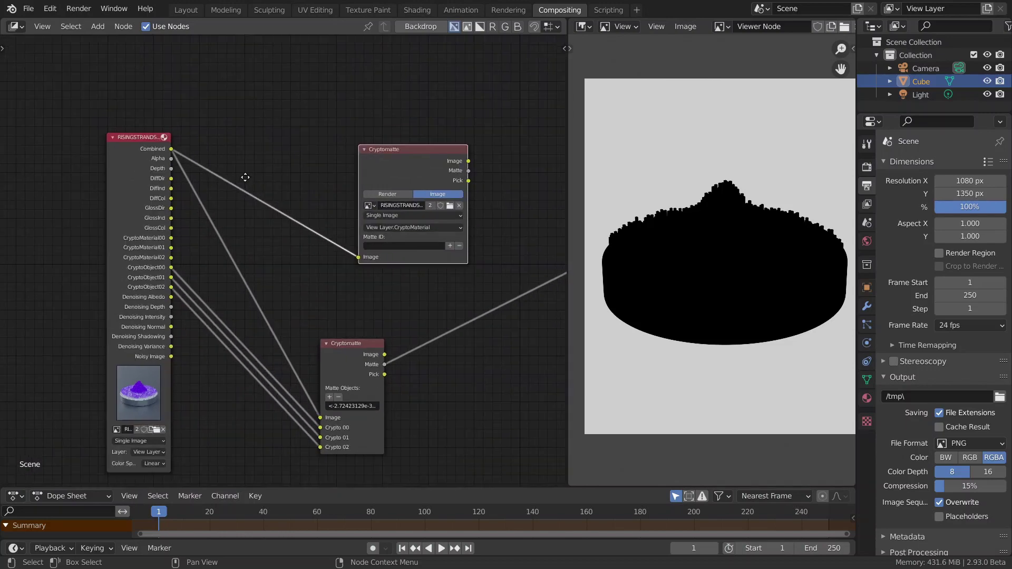
scroll(234, 163, up, 1)
scroll(234, 163, up, 2)
scroll(274, 144, down, 4)
middle_drag(274, 144, 280, 139)
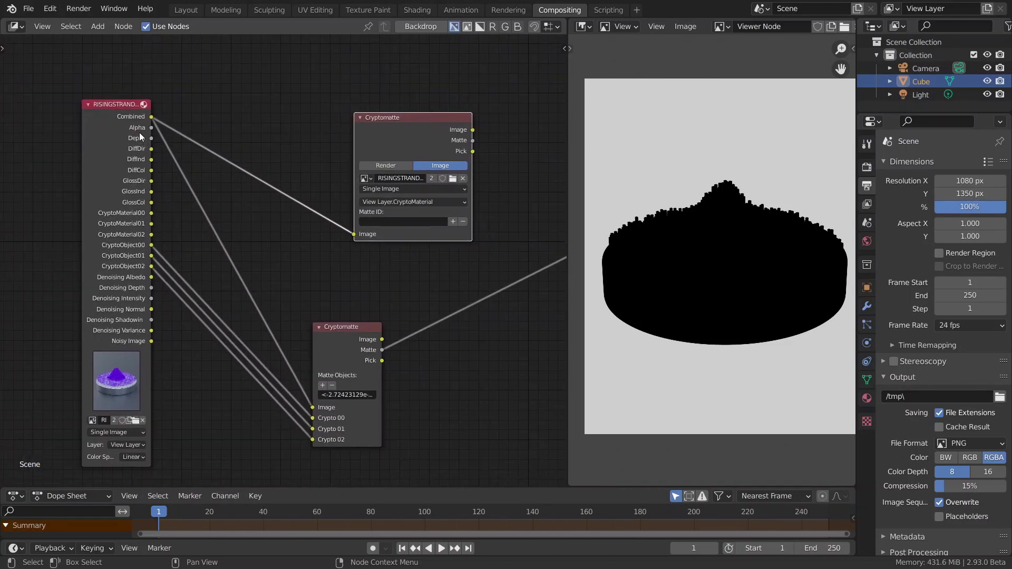
- Check the image source type options on the new Cryptomatte node, keeping Single Image
scroll(284, 174, up, 2)
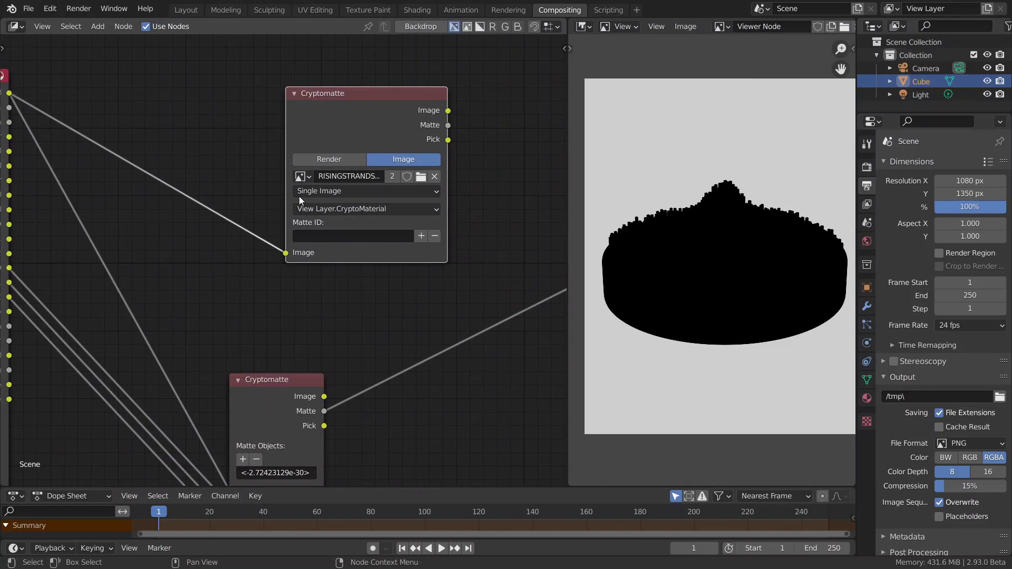
click(304, 187)
click(304, 189)
click(295, 194)
click(308, 192)
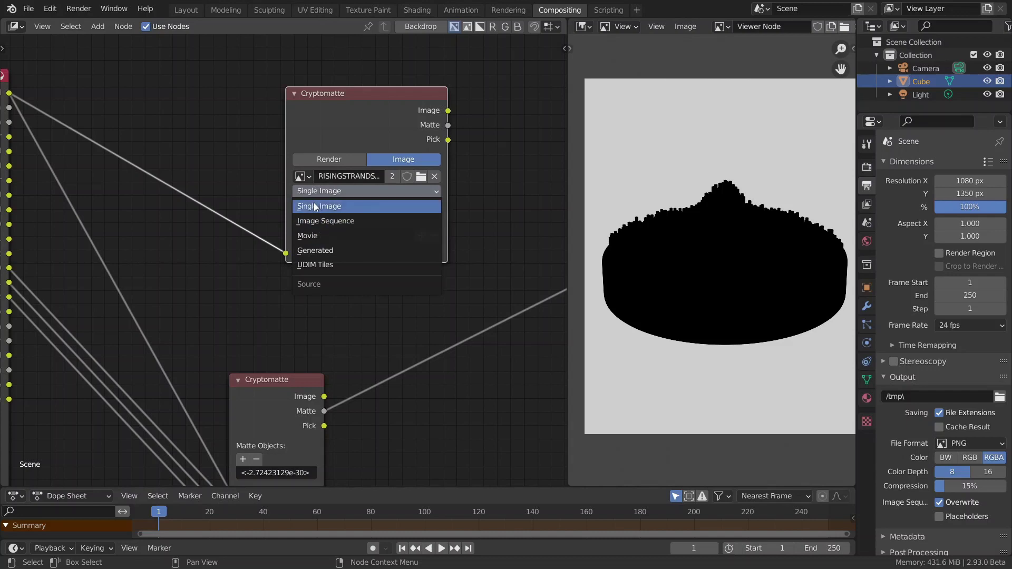
middle_drag(153, 99, 233, 93)
scroll(161, 135, down, 3)
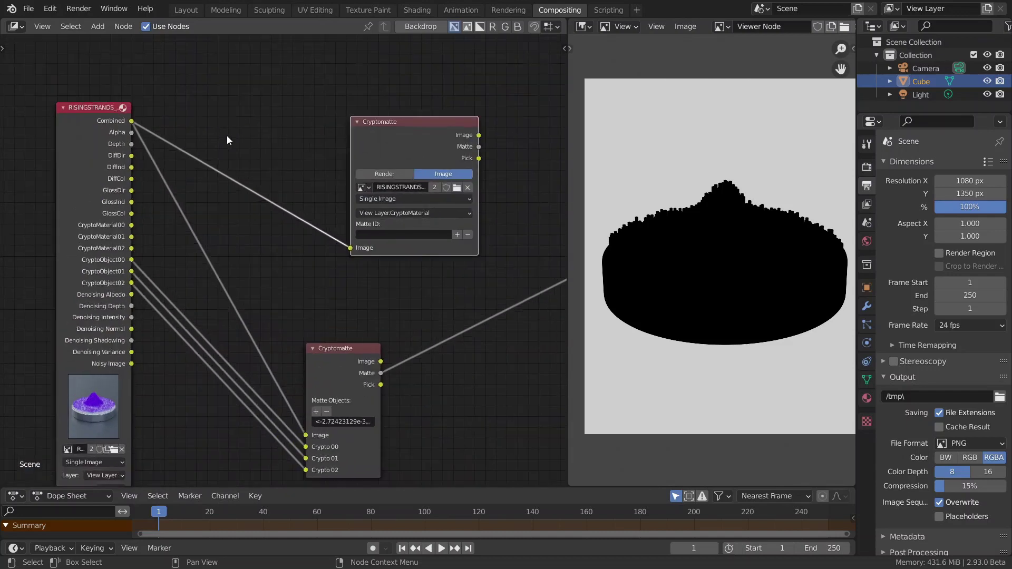
- Move the new Cryptomatte node directly above the legacy Cryptomatte node
scroll(227, 135, up, 2)
middle_drag(313, 117, 273, 141)
drag(363, 122, 310, 163)
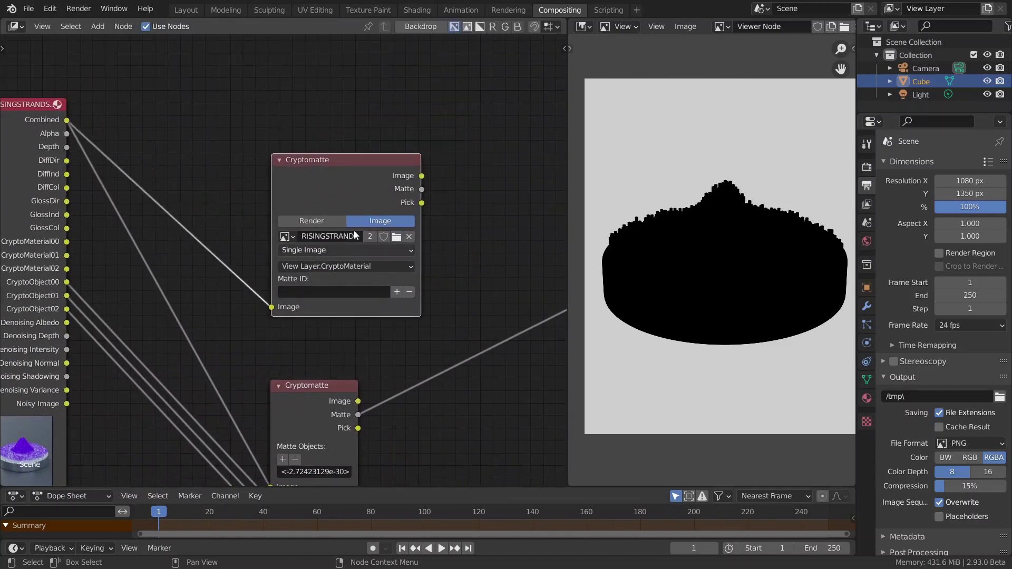
scroll(231, 352, down, 4)
middle_drag(226, 287, 230, 256)
scroll(226, 381, up, 1)
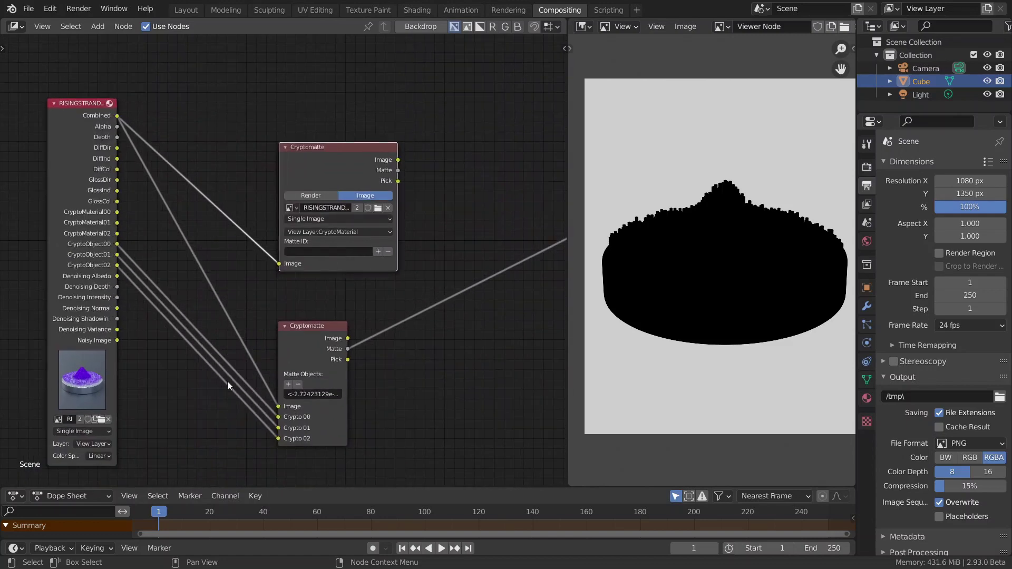
- Set the new Cryptomatte node's layer to View Layer.CryptoObject
scroll(66, 231, up, 1)
scroll(65, 231, down, 2)
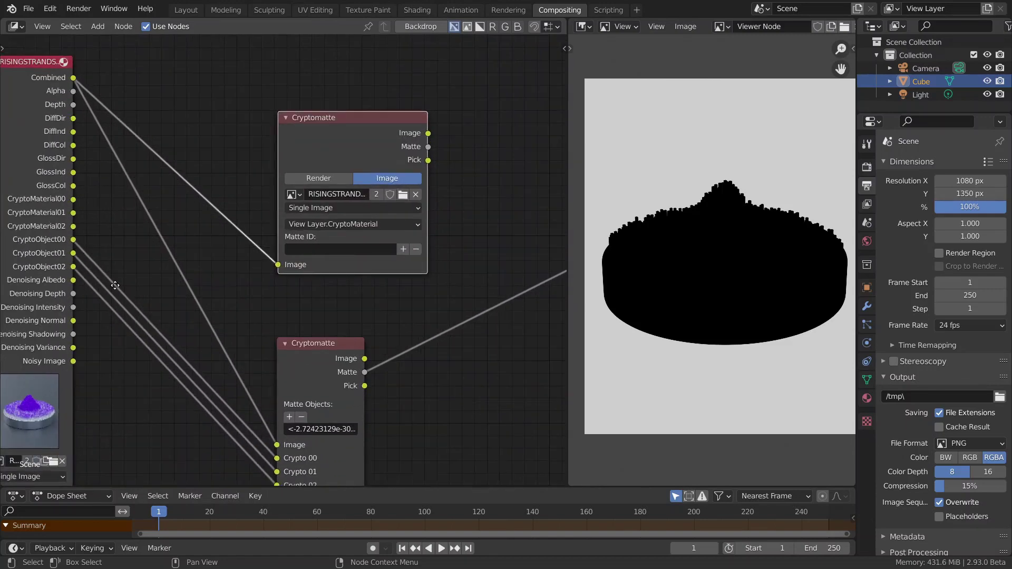
middle_drag(361, 474, 380, 441)
scroll(237, 304, up, 3)
scroll(392, 191, up, 1)
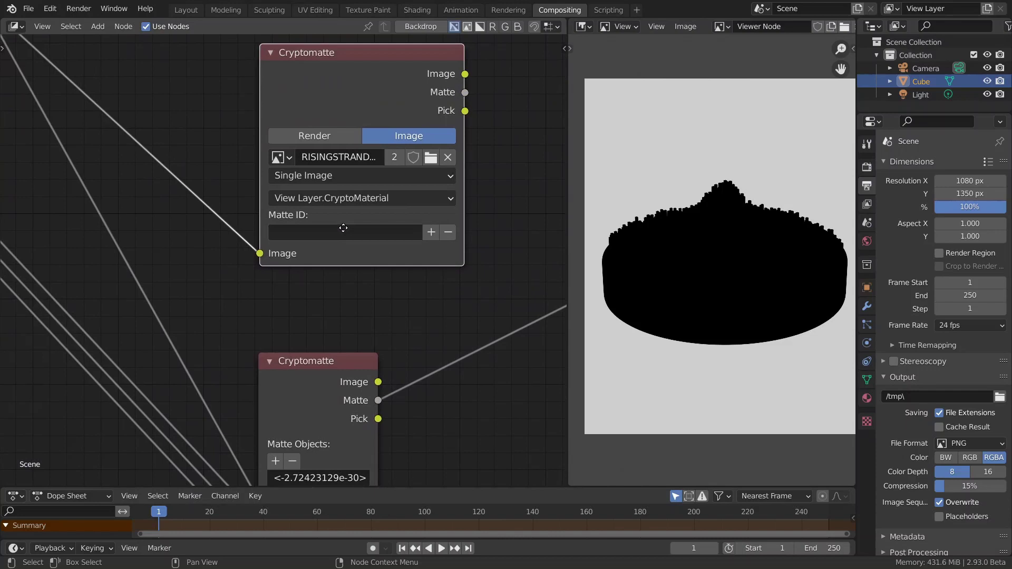
click(368, 203)
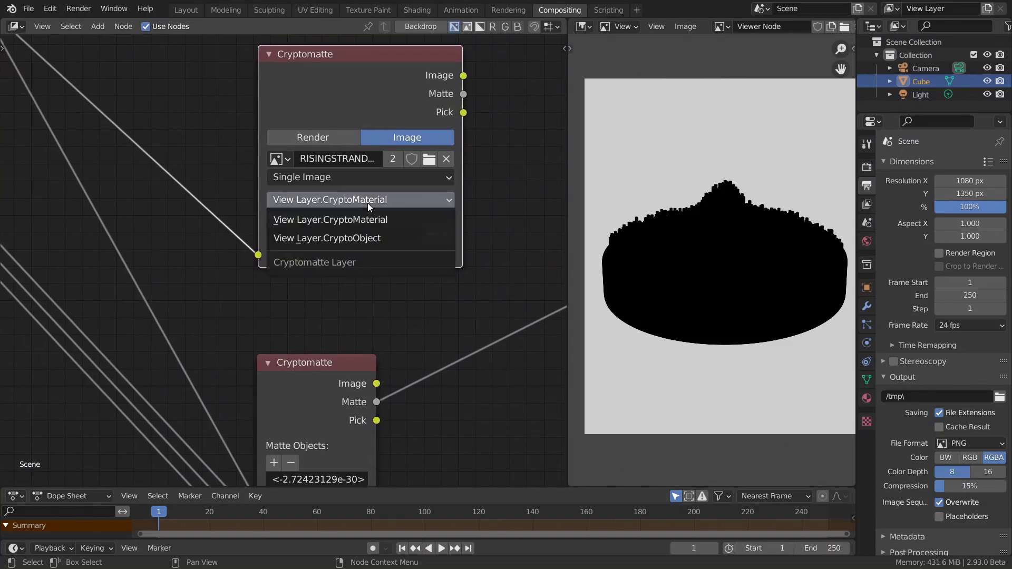
click(322, 239)
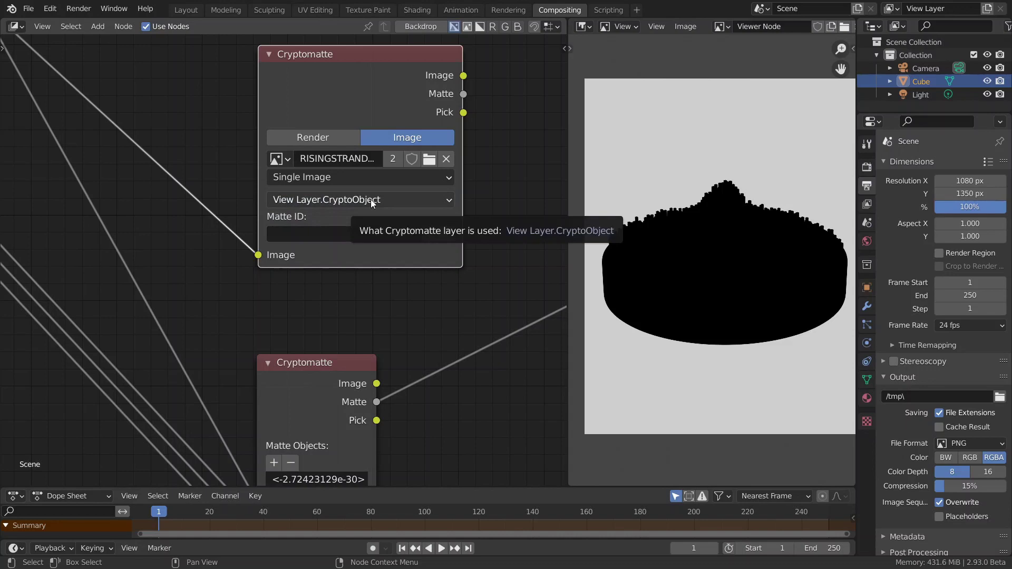
- Preview the new Cryptomatte's Pick output, sample the background Plane.001 as its Matte ID, and preview the Matte output
ctrl+shift+click(395, 82)
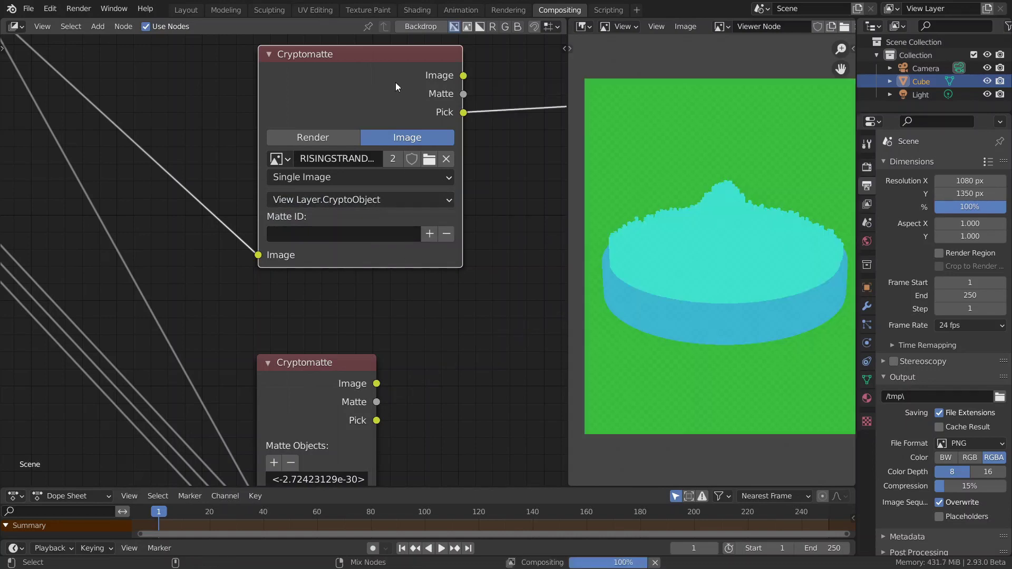
click(423, 233)
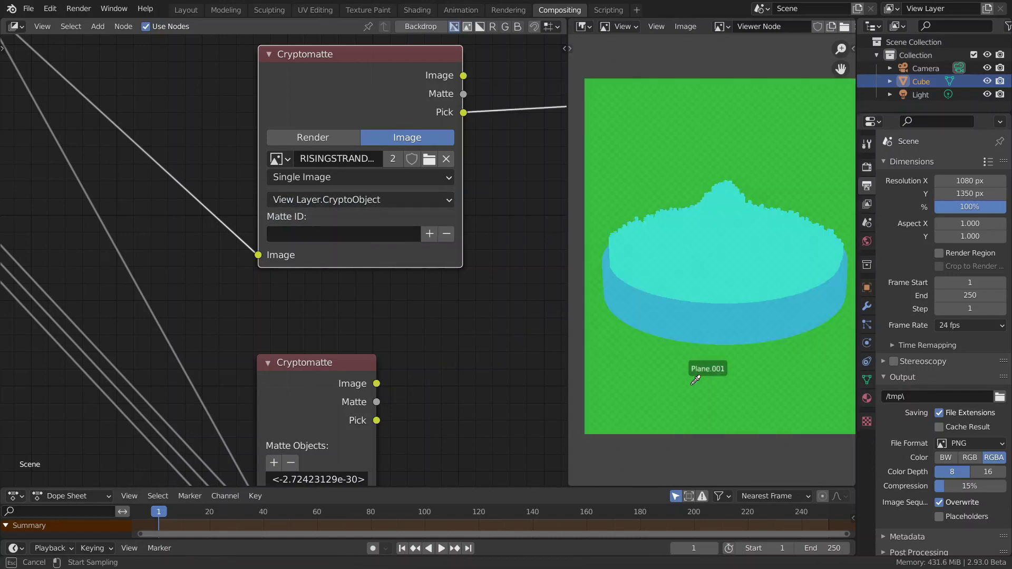
click(693, 375)
ctrl+shift+click(350, 103)
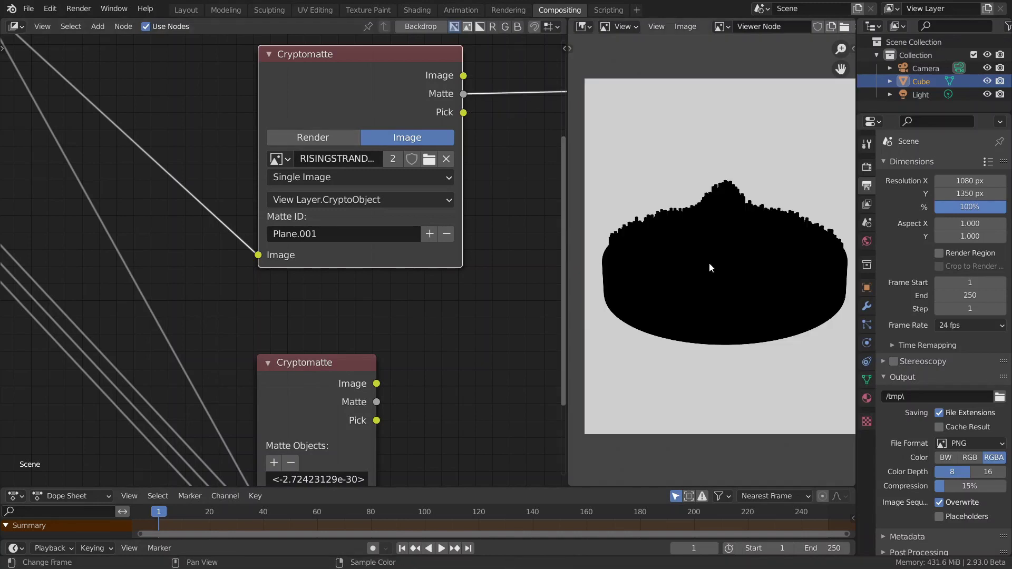
scroll(710, 262, down, 2)
scroll(563, 217, down, 1)
scroll(722, 230, down, 1)
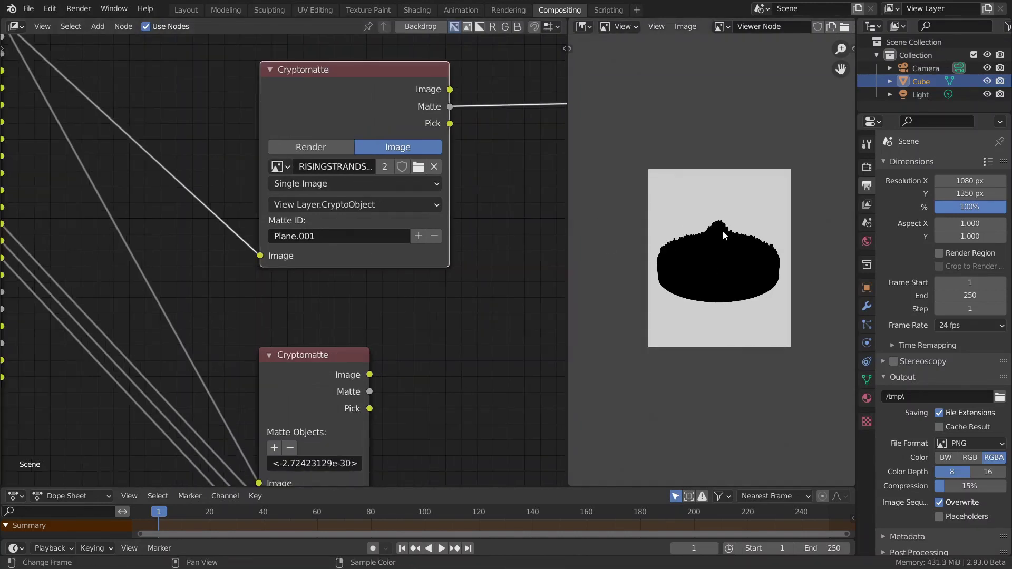
scroll(722, 230, up, 3)
- Bring the two Cryptomatte nodes close together, with the legacy one directly beneath the new one
scroll(352, 254, down, 3)
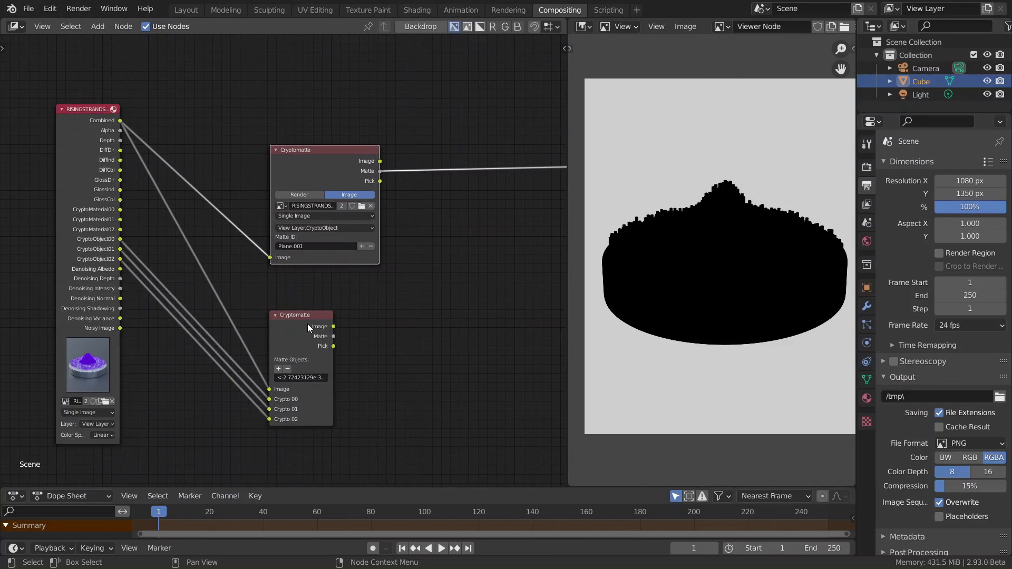
drag(308, 324, 331, 288)
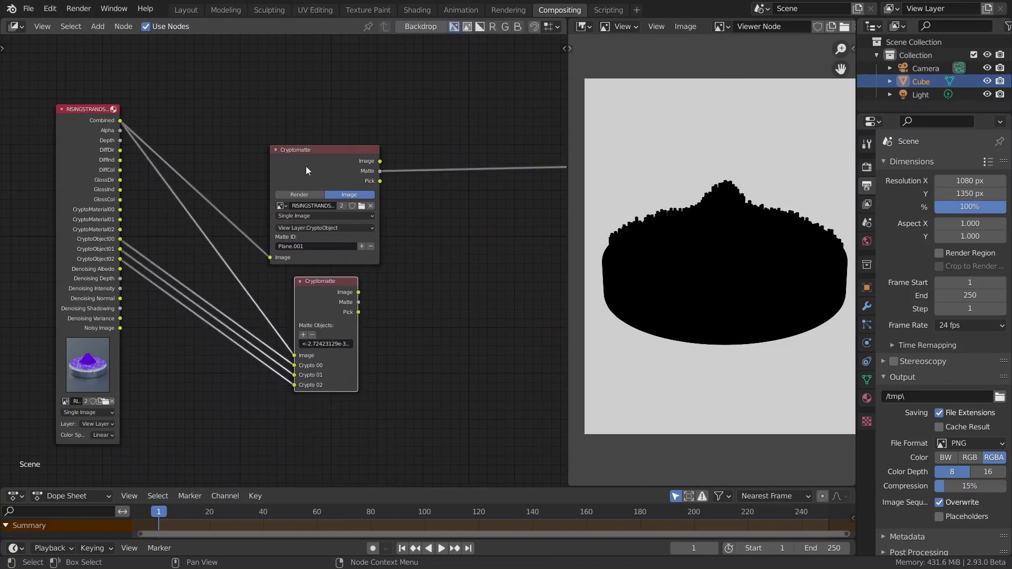
drag(306, 167, 331, 169)
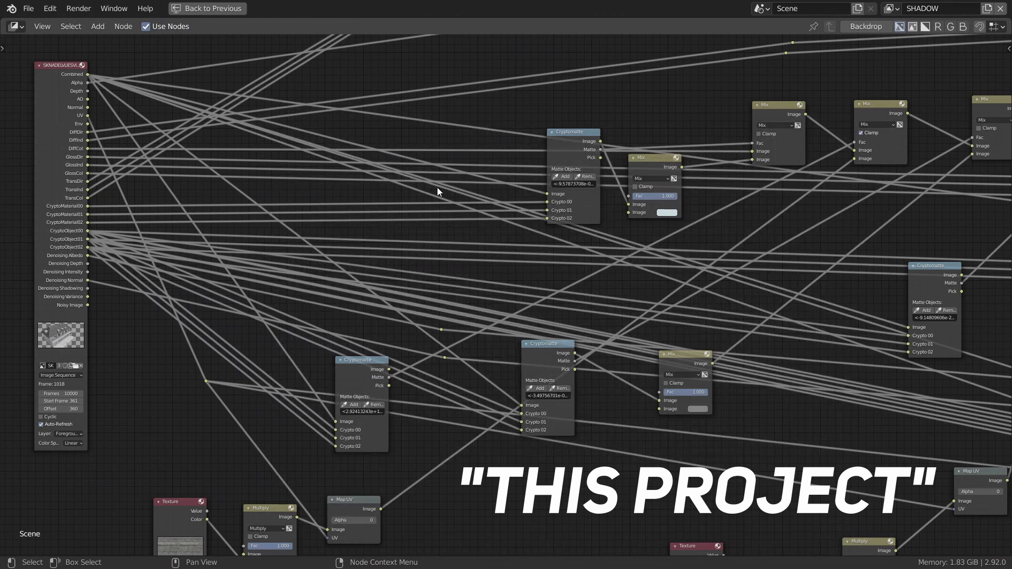
- Examine the other project's large compositing node tree with its many legacy Cryptomatte nodes and links
scroll(437, 188, down, 1)
middle_drag(438, 188, 369, 189)
middle_drag(726, 237, 480, 194)
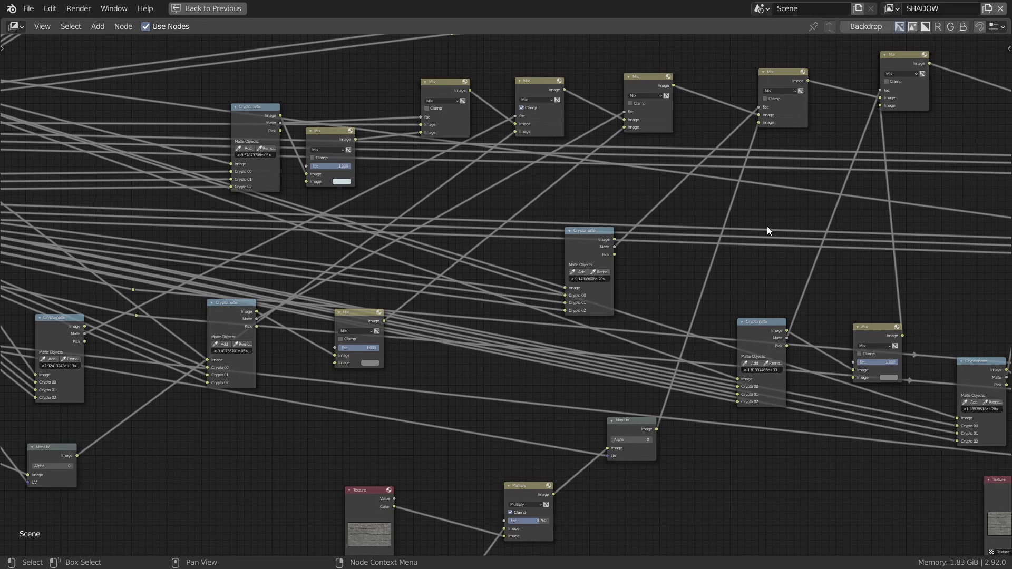
middle_drag(906, 236, 596, 207)
middle_drag(851, 283, 828, 291)
scroll(726, 262, down, 6)
scroll(874, 281, down, 2)
scroll(856, 264, down, 1)
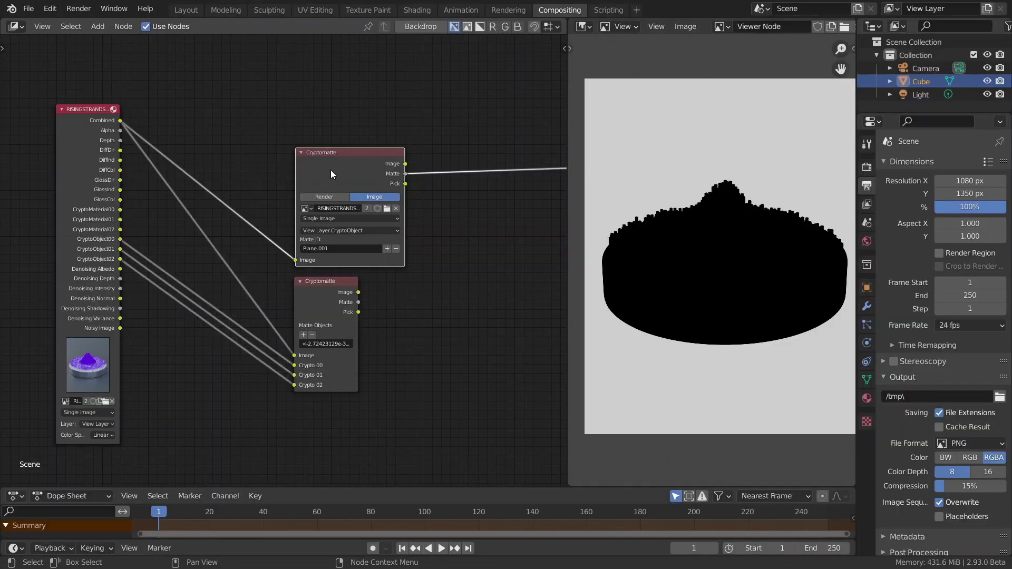
- Delete the legacy Cryptomatte node and move the new Cryptomatte node down into its place
drag(331, 317, 336, 374)
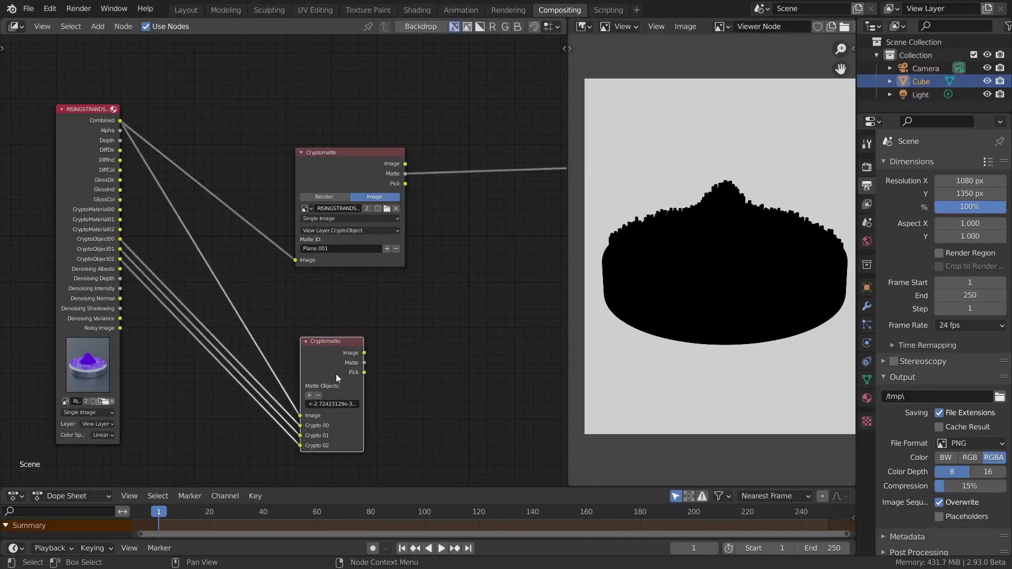
key(x)
drag(336, 164, 292, 313)
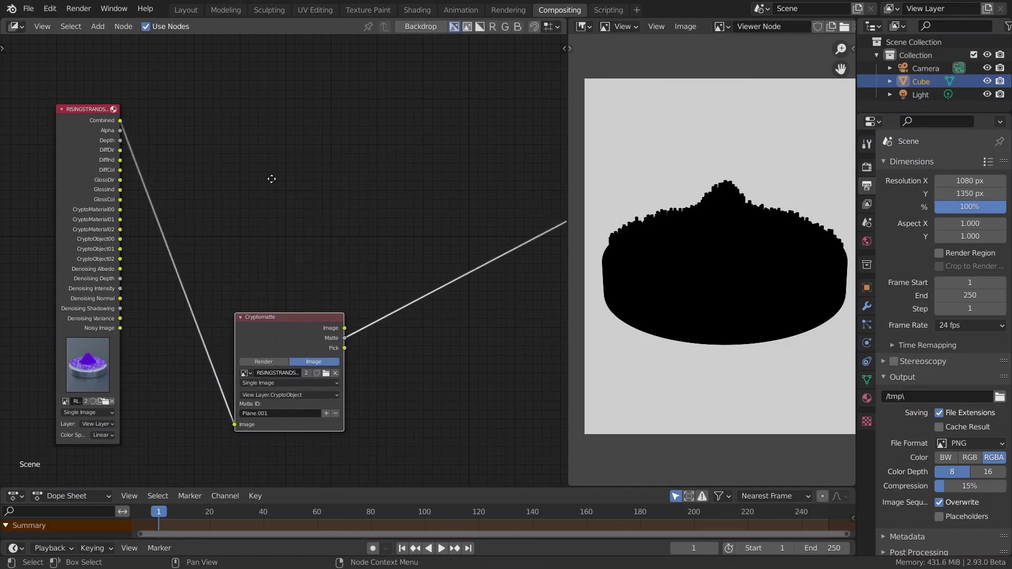
- Add a Mix node above the Cryptomatte node
middle_drag(271, 179, 245, 207)
key(shift+a)
click(260, 189)
text(mix)
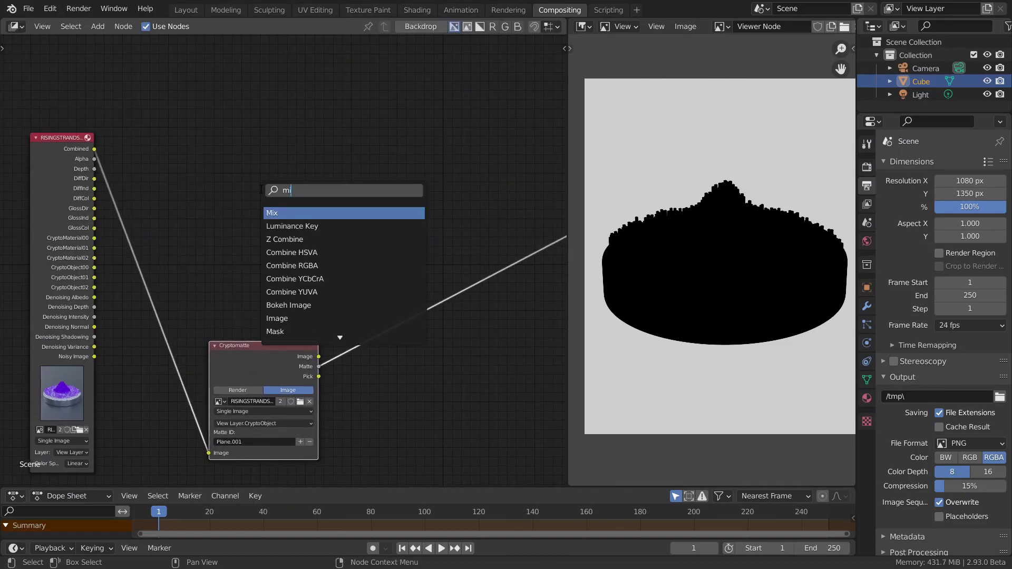
key(Return)
click(261, 150)
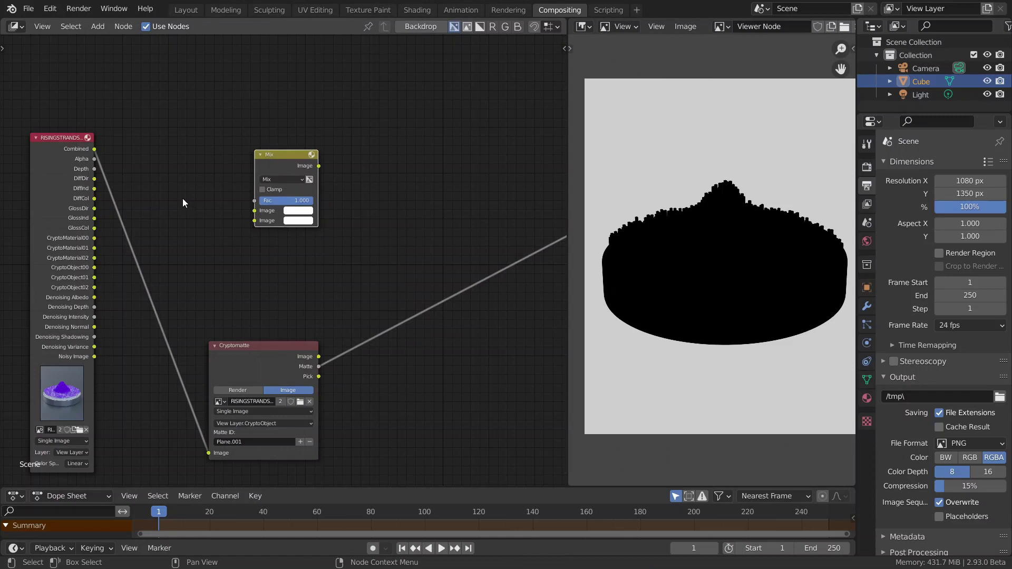
- Feed the DiffDir and DiffInd passes into the Mix node's two Image inputs, set it to Add, and shift it towards the image node
drag(94, 179, 254, 220)
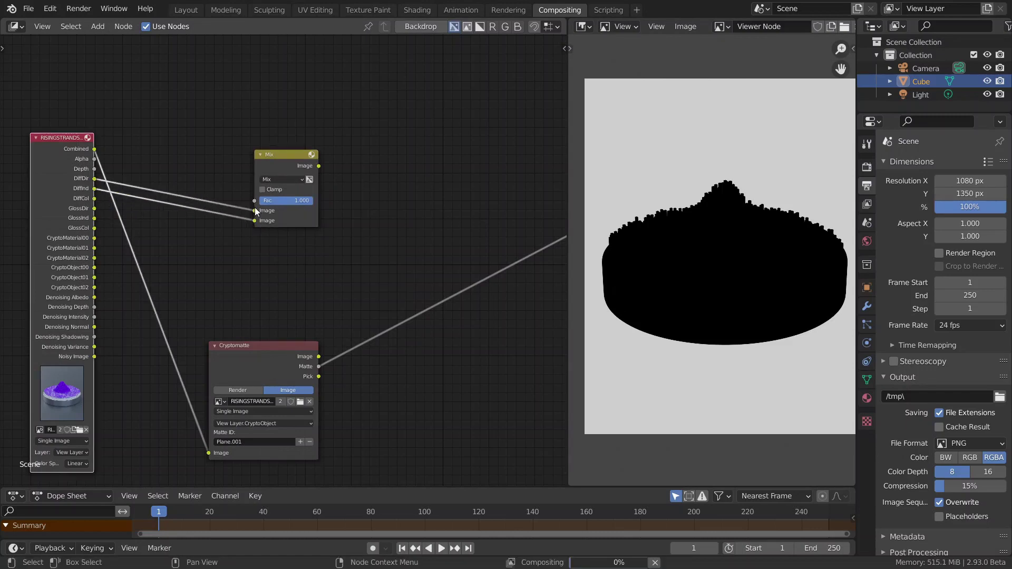
click(271, 179)
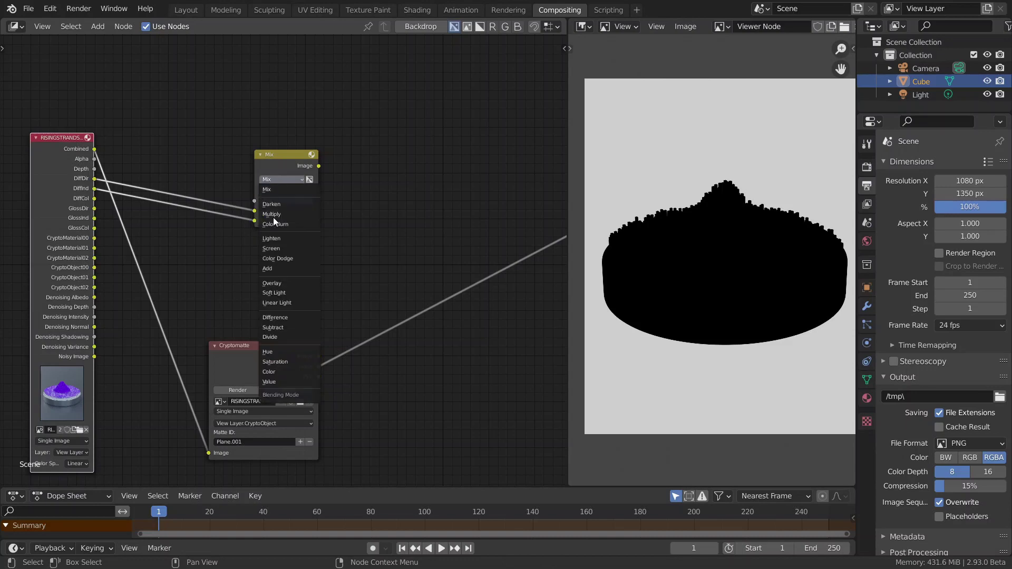
click(268, 268)
drag(273, 157, 238, 128)
- Duplicate the Add node, feed it the first Add's output and the DiffCol pass, and set its blending mode to Multiply
key(shift+d)
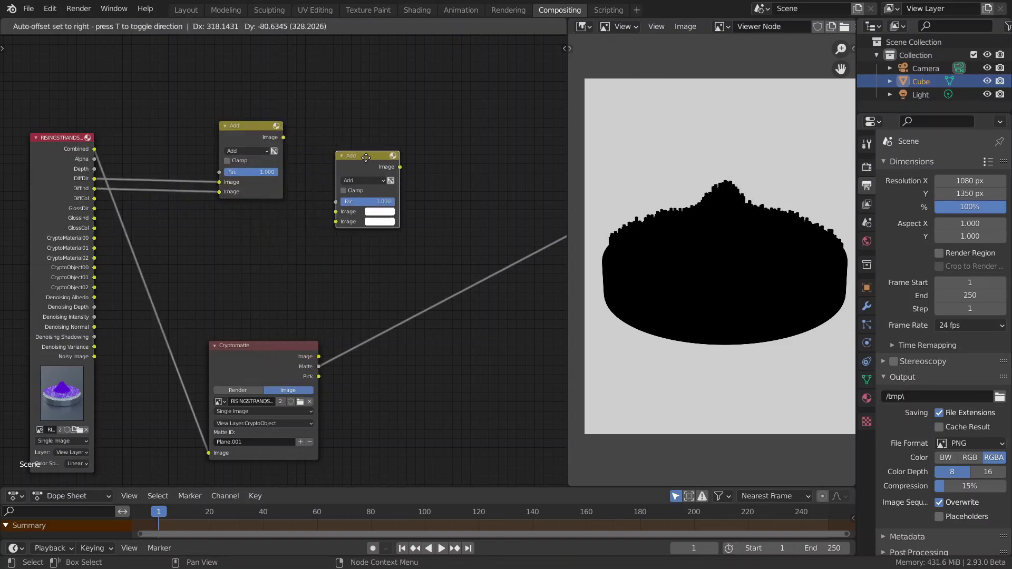
click(328, 148)
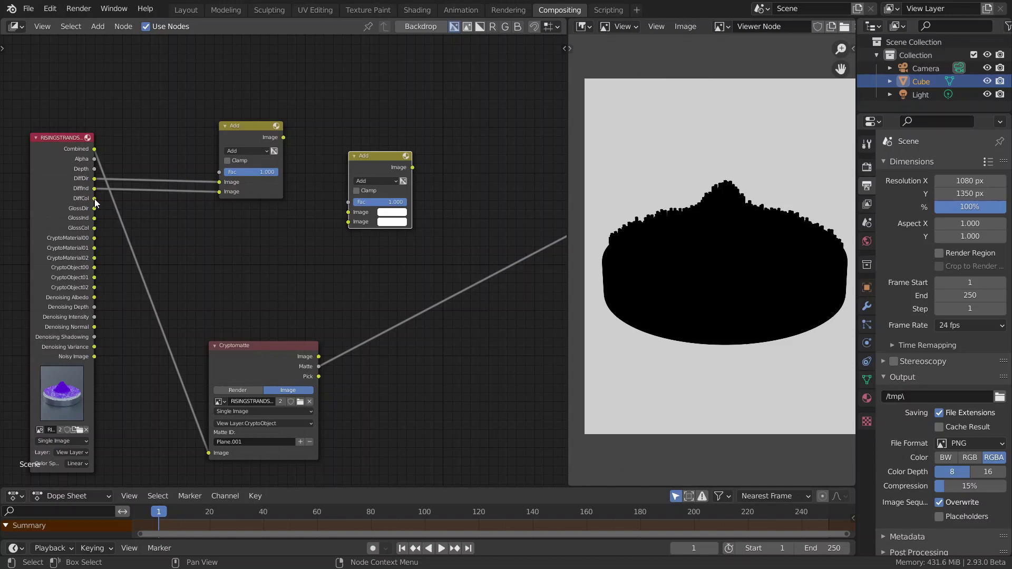
drag(94, 198, 346, 223)
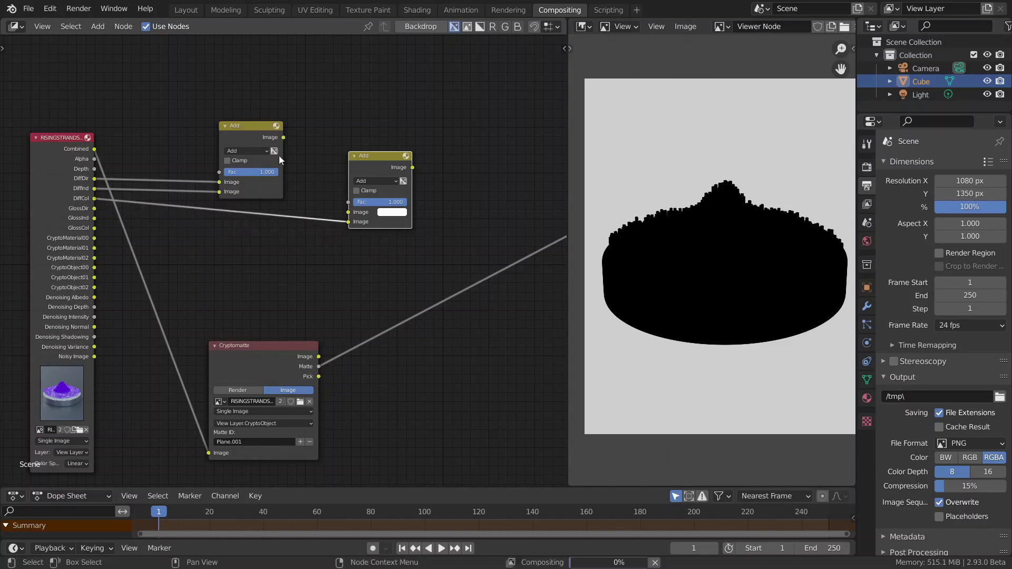
drag(283, 137, 348, 212)
click(370, 180)
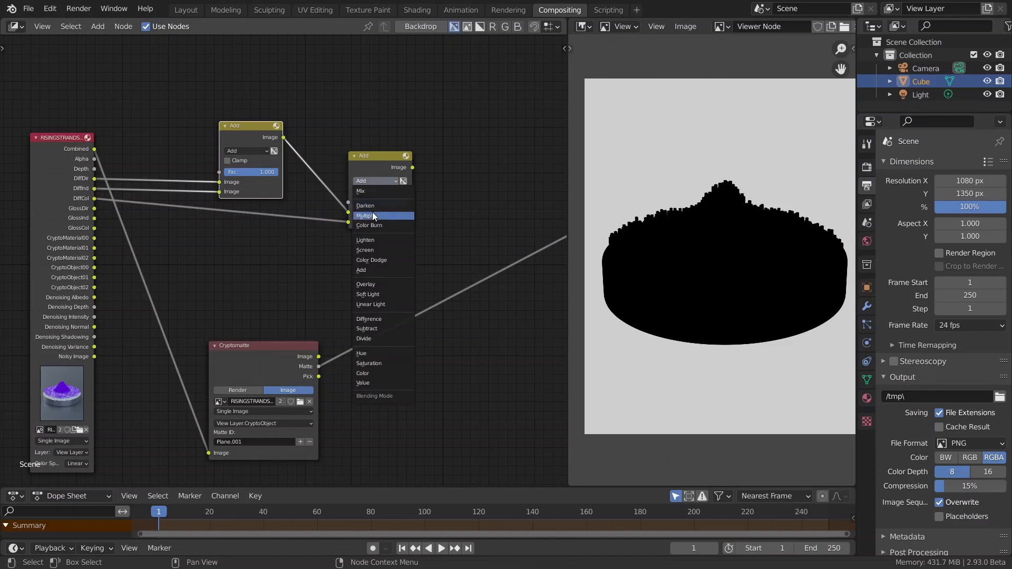
click(373, 216)
- Move the Cryptomatte node down to make room and duplicate the Add and Multiply pair directly beneath the originals
drag(202, 117, 436, 255)
scroll(304, 248, up, 1)
scroll(304, 243, down, 3)
middle_drag(306, 240, 276, 195)
scroll(290, 159, down, 4)
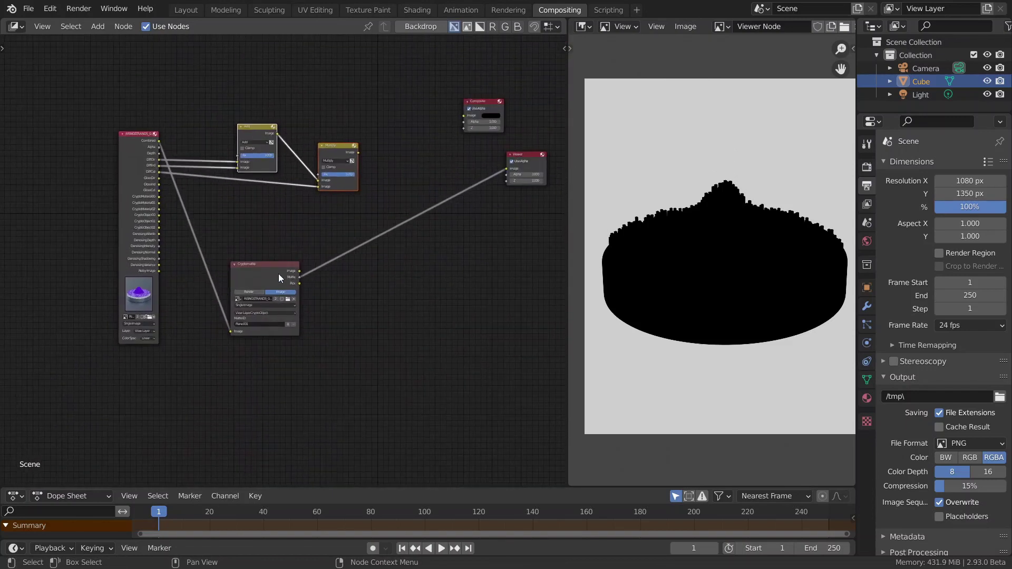
drag(278, 273, 304, 349)
drag(225, 90, 346, 209)
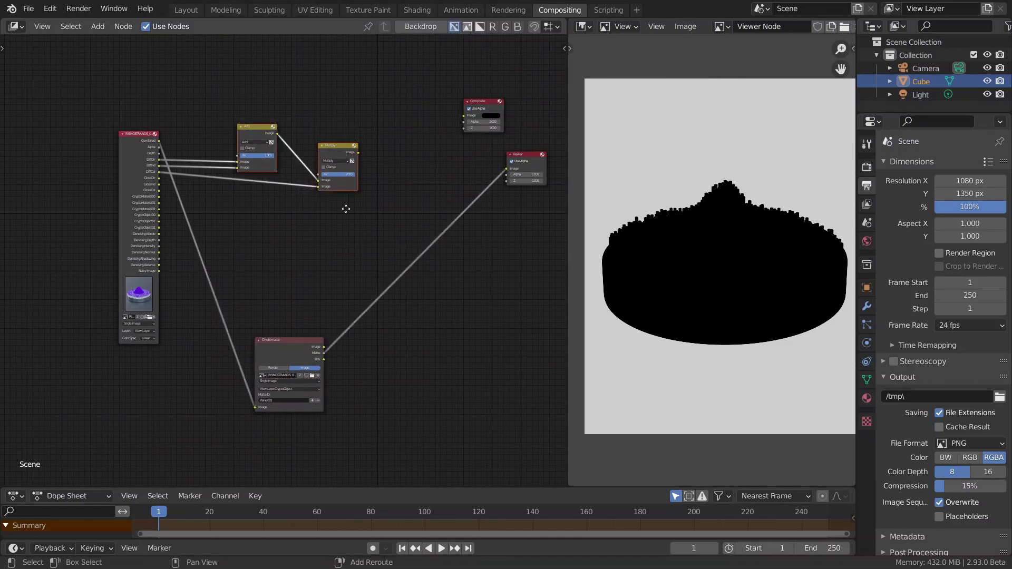
key(shift+d)
click(343, 271)
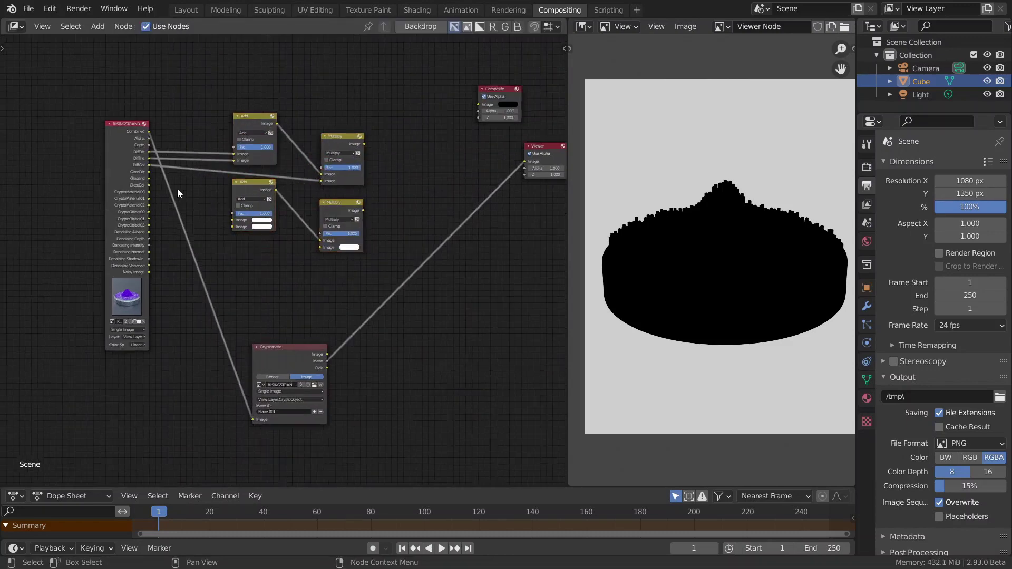
- Link GlossDir and GlossInd to the lower Add node's Image inputs and GlossCol to the lower Multiply node's second Image input
scroll(177, 189, up, 2)
drag(101, 140, 215, 205)
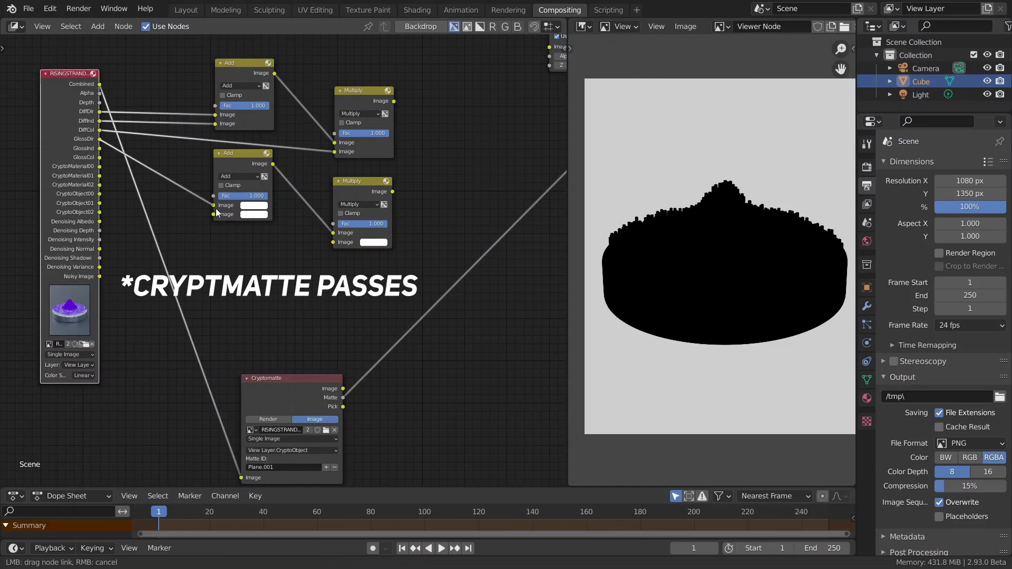
drag(102, 147, 215, 215)
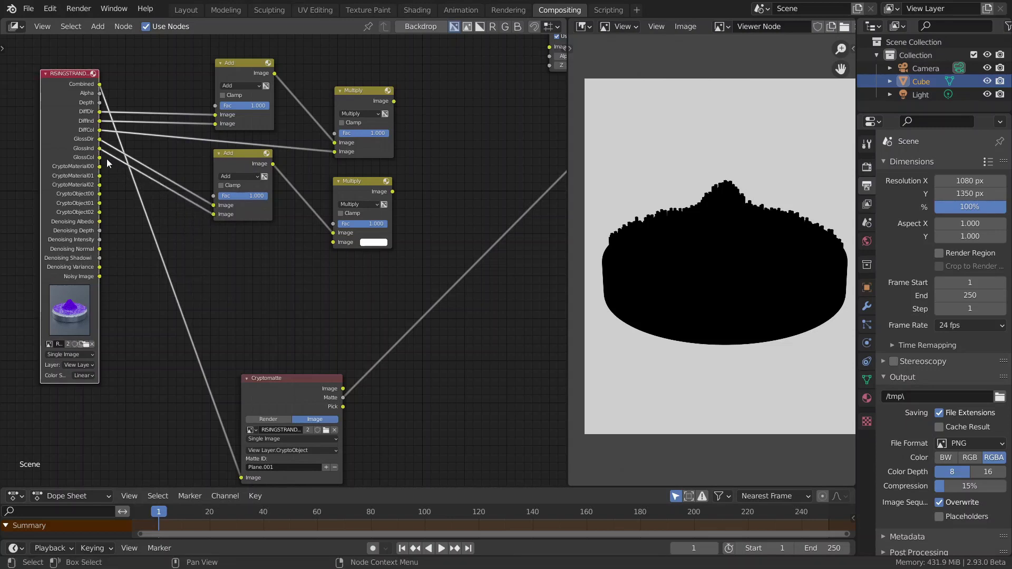
drag(99, 157, 333, 245)
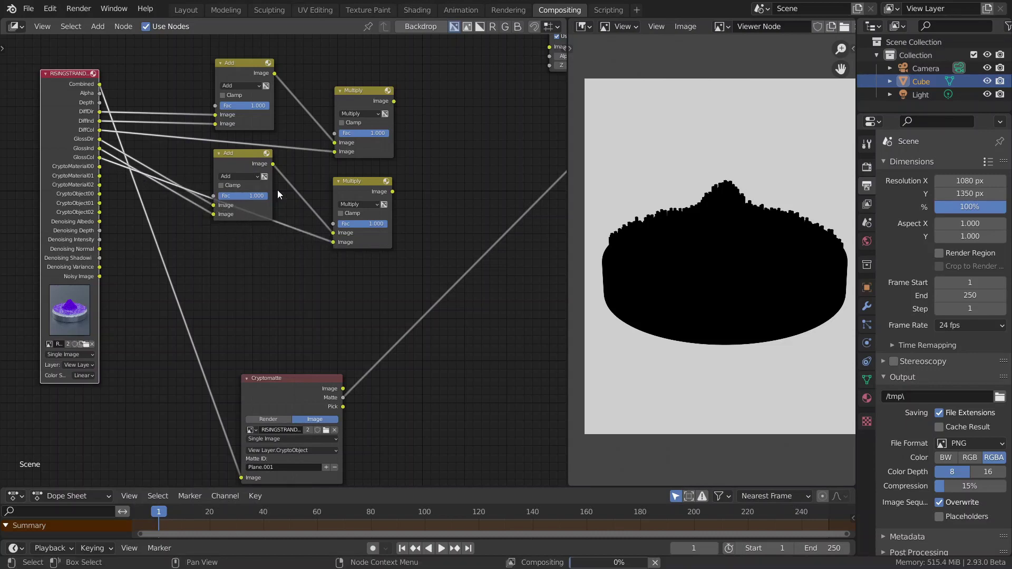
- Duplicate an Add node after the Multiply nodes, combine both Multiply outputs in it, and send its result to the Viewer
click(244, 166)
middle_drag(436, 159, 352, 185)
key(shift+d)
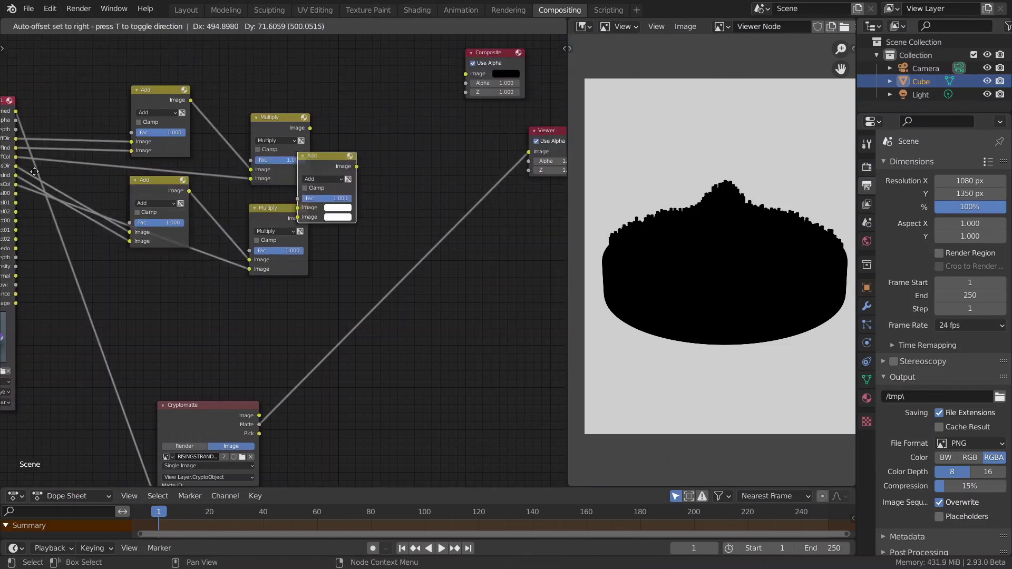
click(2, 164)
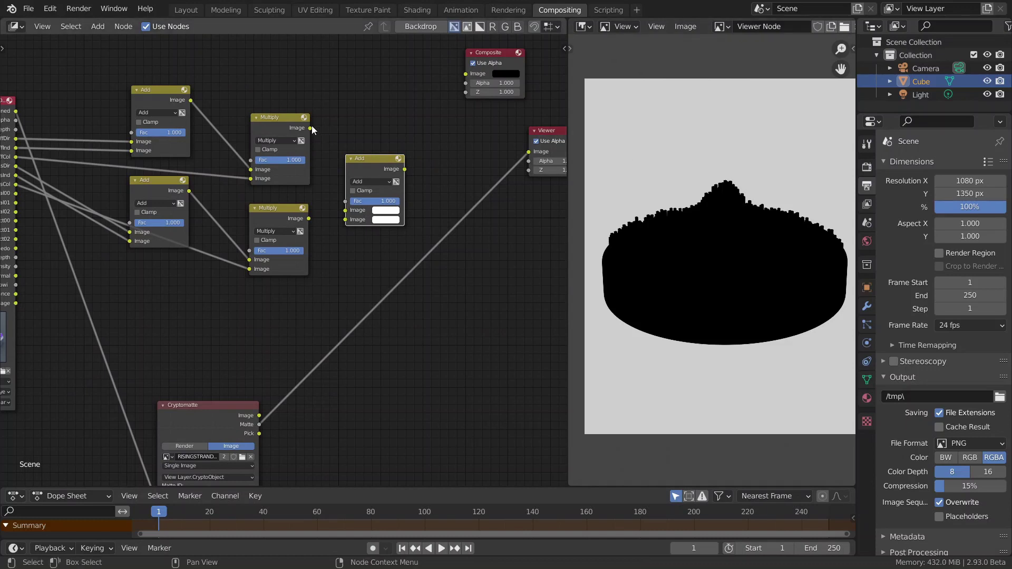
drag(310, 128, 346, 209)
drag(309, 218, 345, 219)
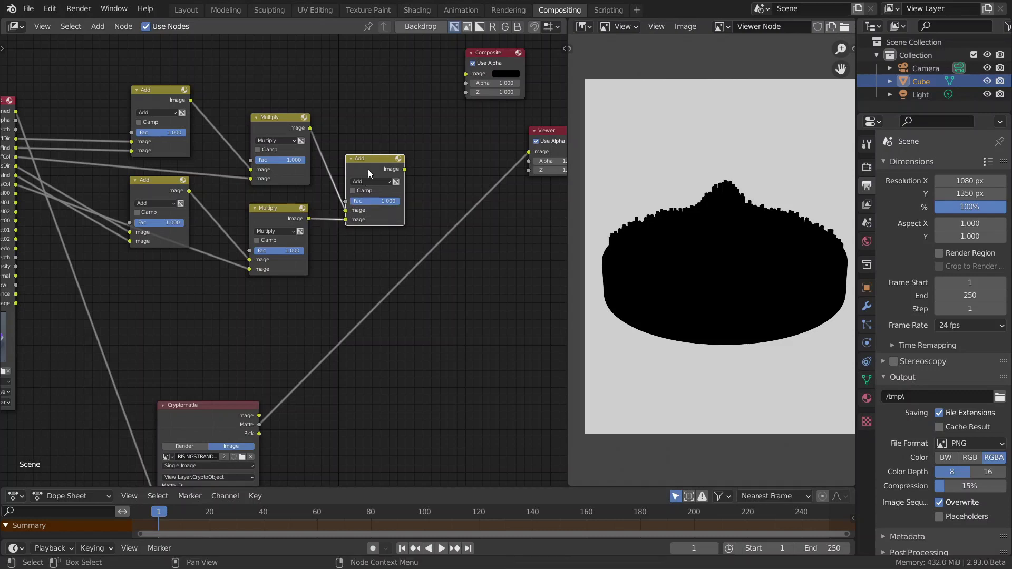
ctrl+shift+click(368, 168)
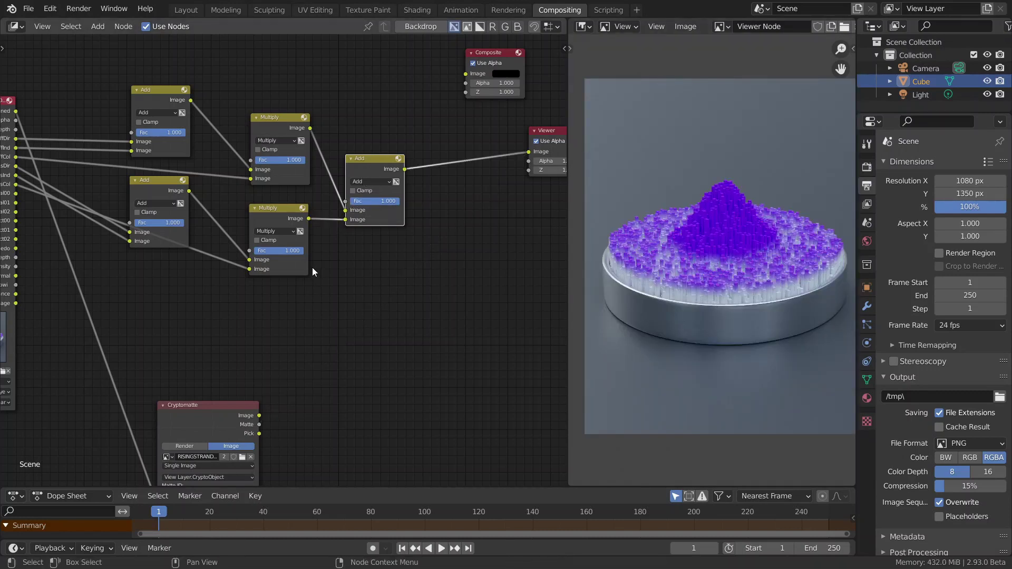
- Move the Cryptomatte node up so it sits just below the glossy Add node, near the image node
key(Home)
drag(234, 376, 153, 288)
scroll(153, 287, up, 3)
mouse_move(189, 288)
middle_down()
mouse_move(323, 302)
mouse_move(255, 260)
mouse_move(202, 286)
middle_up()
scroll(282, 281, up, 4)
scroll(203, 286, down, 1)
- Move the glossy Add and Multiply nodes down and to the right, opening space below the diffuse nodes
click(351, 212)
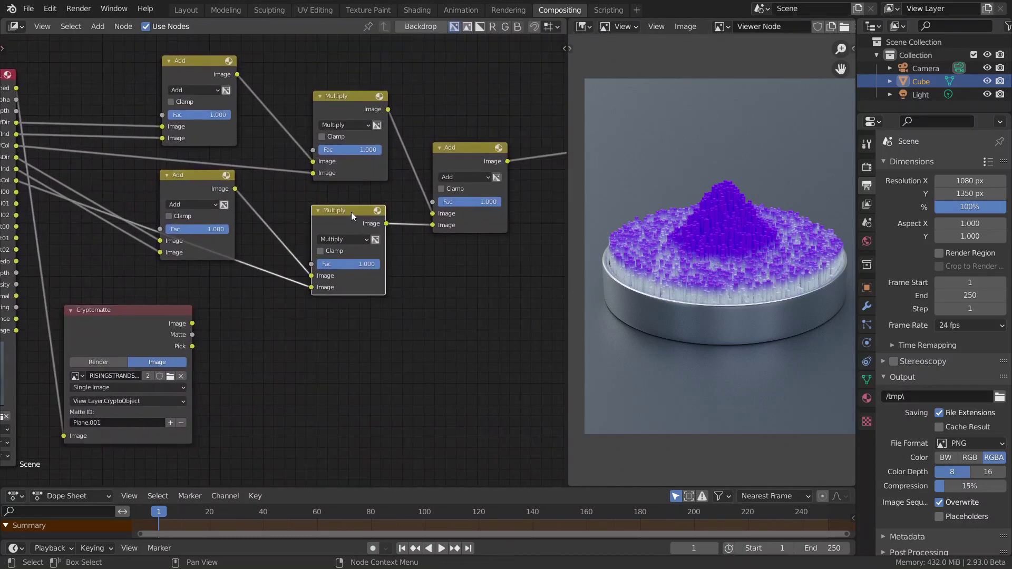
drag(206, 177, 377, 274)
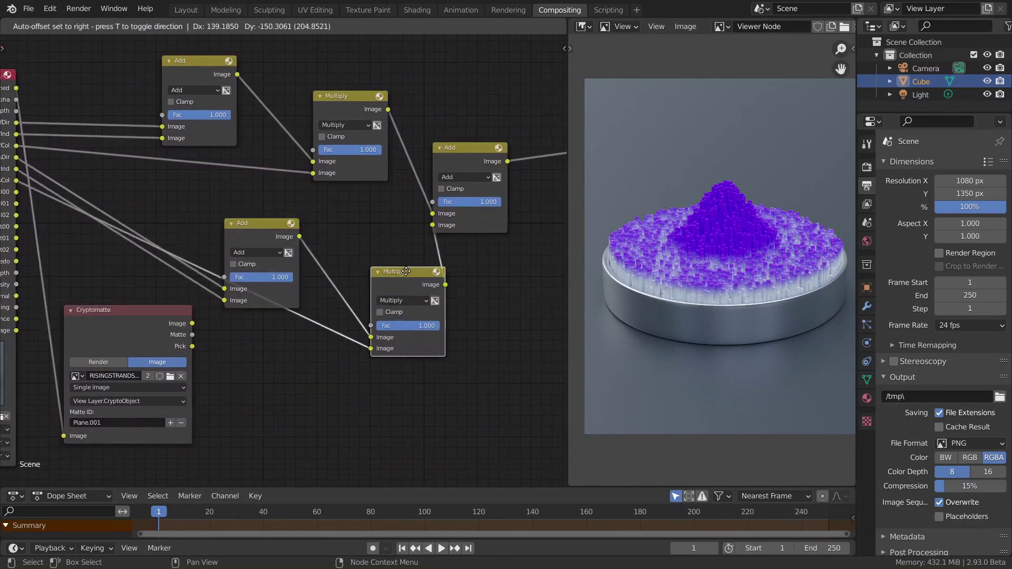
drag(267, 234, 316, 320)
- Move the image node and the Cryptomatte node further left, away from the pass-combining nodes
scroll(167, 224, down, 2)
middle_drag(168, 223, 313, 209)
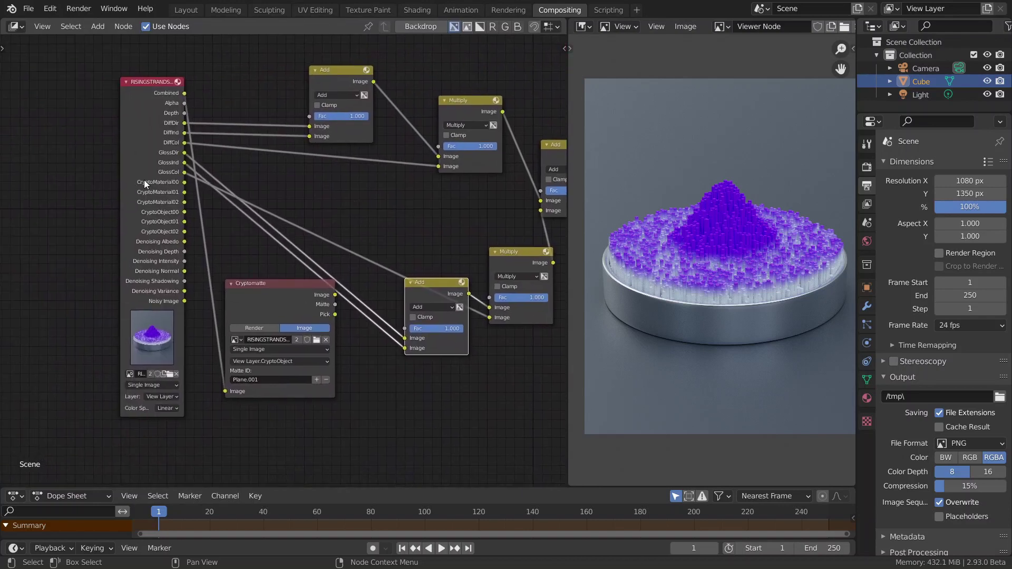
drag(141, 179, 554, 193)
drag(276, 301, 200, 334)
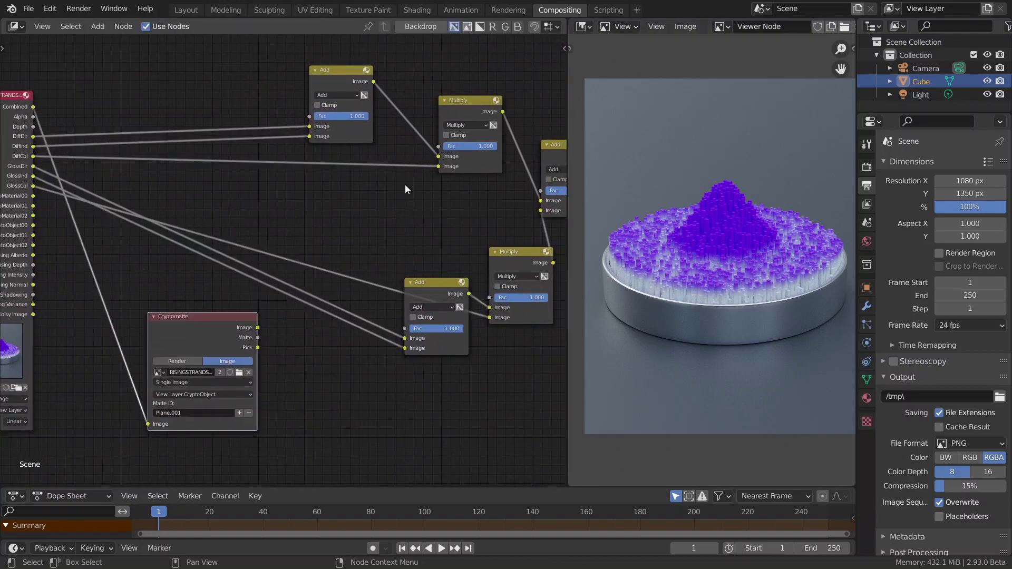
- Add a new Mix node just right of the Cryptomatte node
click(405, 185)
key(shift+a)
text(mi)
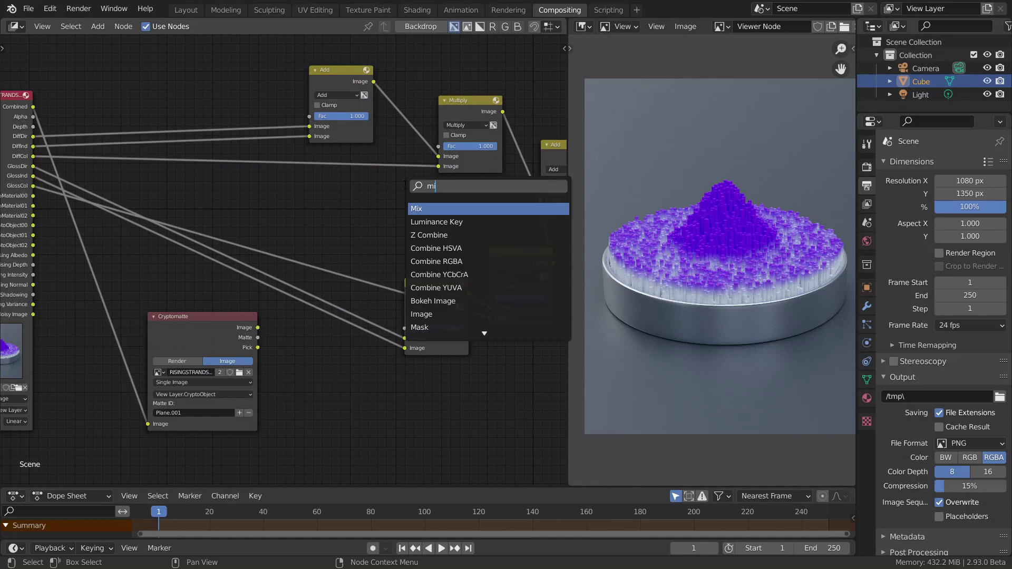
key(Return)
click(264, 344)
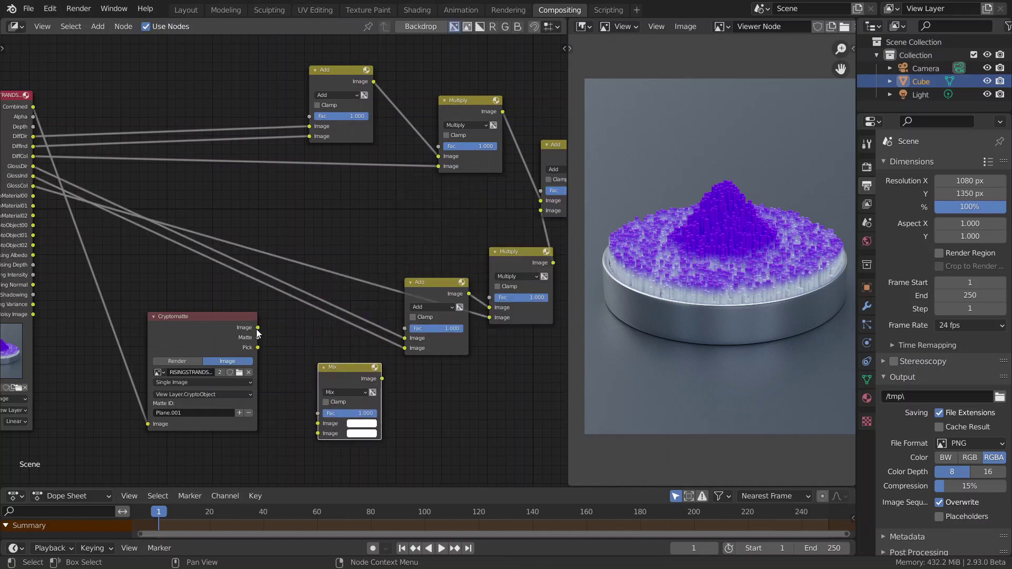
- Link the Cryptomatte Image output to the new Mix node's first Image input and set its second colour to red
drag(257, 330, 413, 401)
click(362, 434)
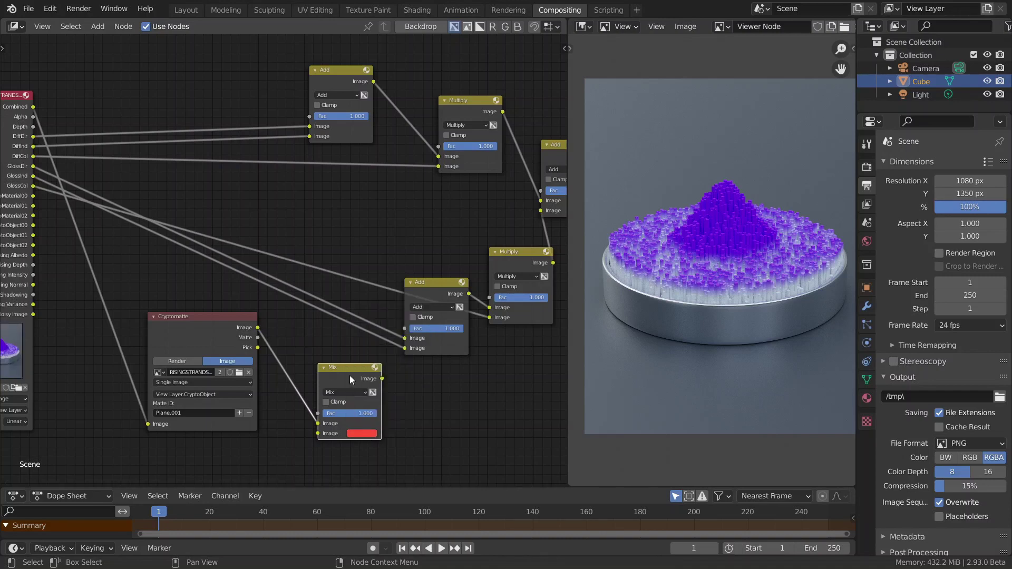
drag(349, 375, 334, 375)
- Insert another Mix node into the link between the DiffCol pass and the diffuse Multiply node
key(shift+a)
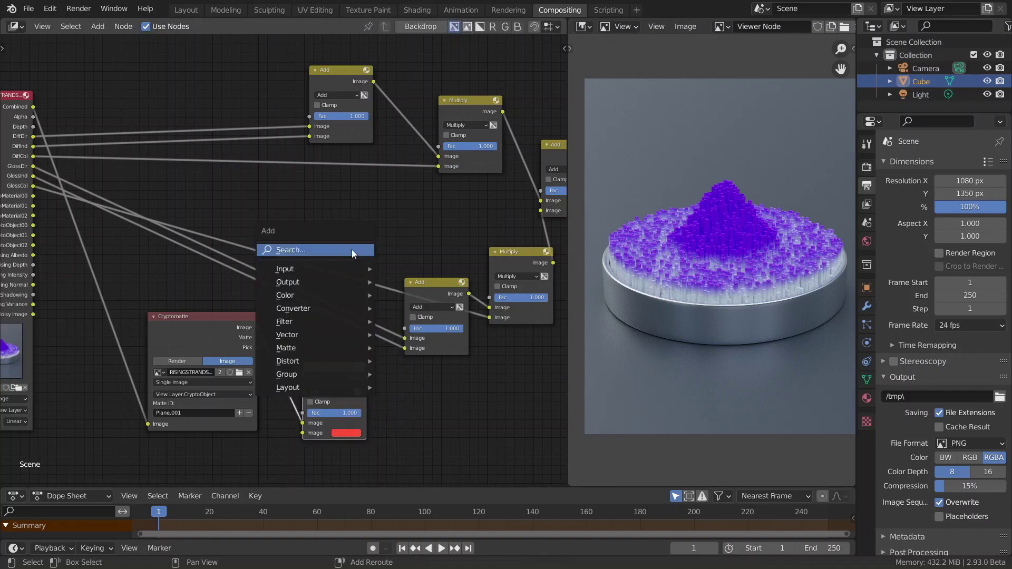
click(352, 249)
text(mi)
key(Return)
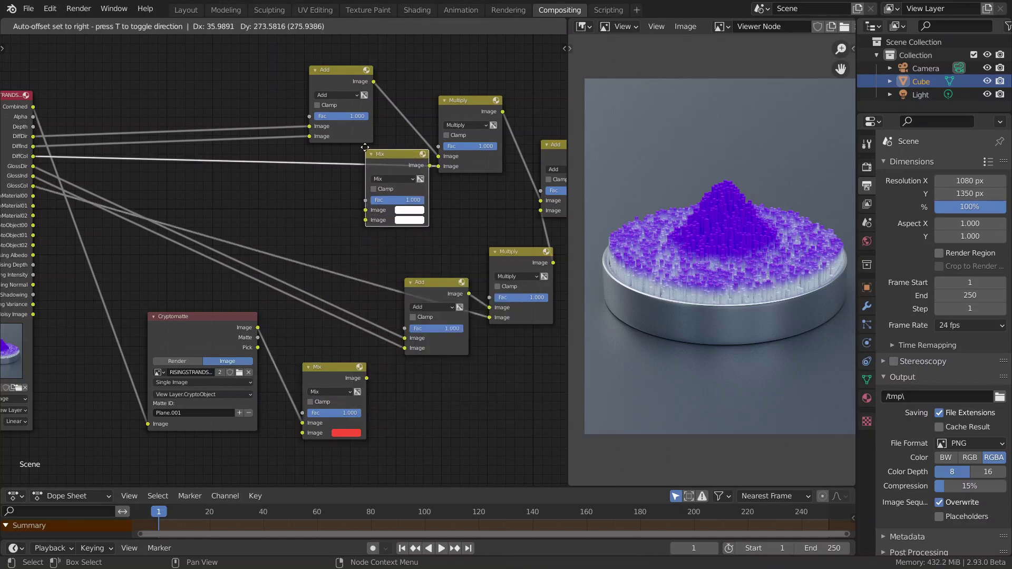
click(368, 176)
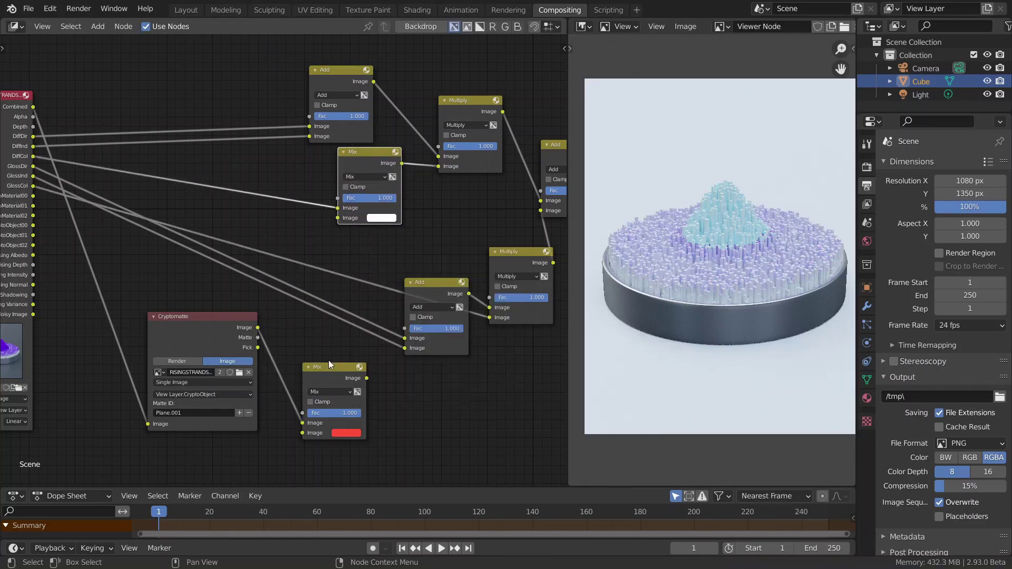
- Link the red Mix output to the inserted Mix's second Image input and the Cryptomatte Matte to its Fac, and inspect the render
drag(366, 378, 338, 218)
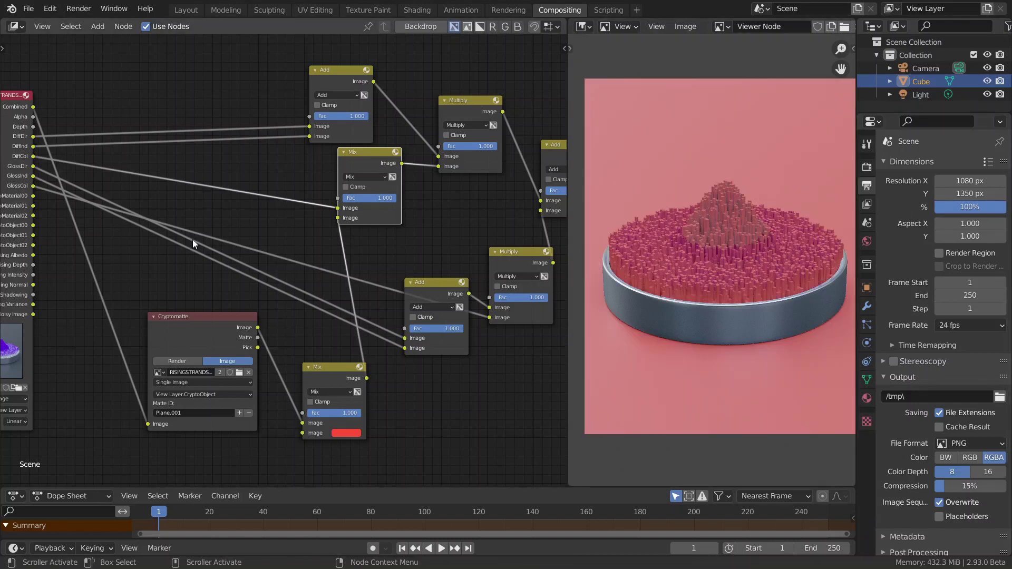
drag(258, 338, 338, 198)
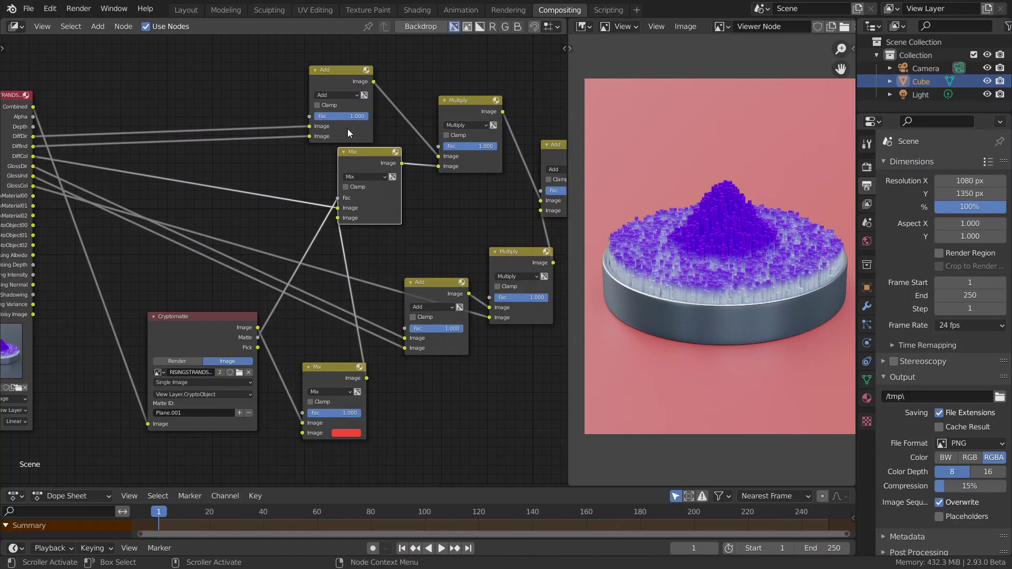
scroll(478, 103, down, 2)
scroll(677, 224, down, 2)
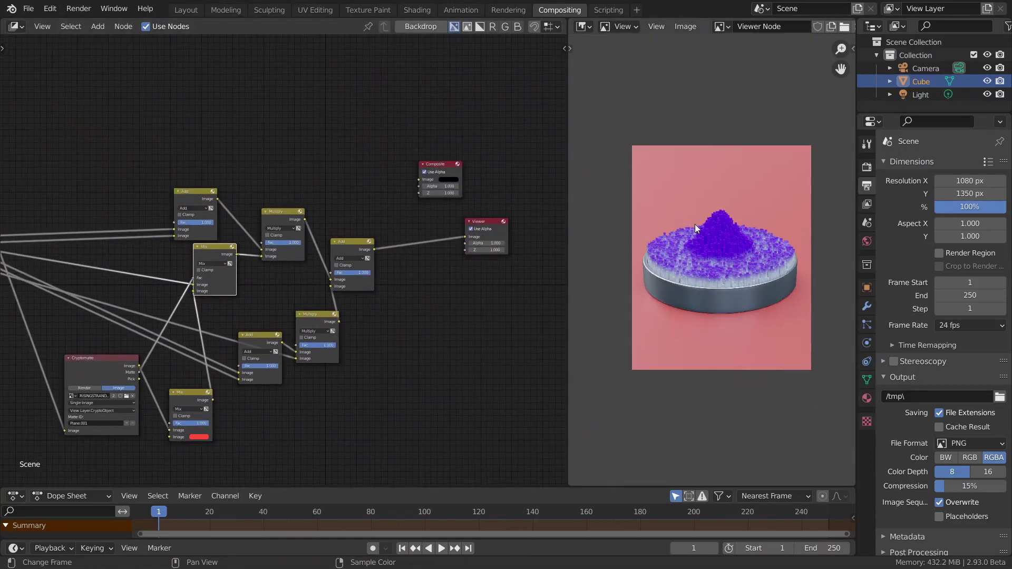
scroll(695, 224, up, 2)
scroll(666, 213, down, 1)
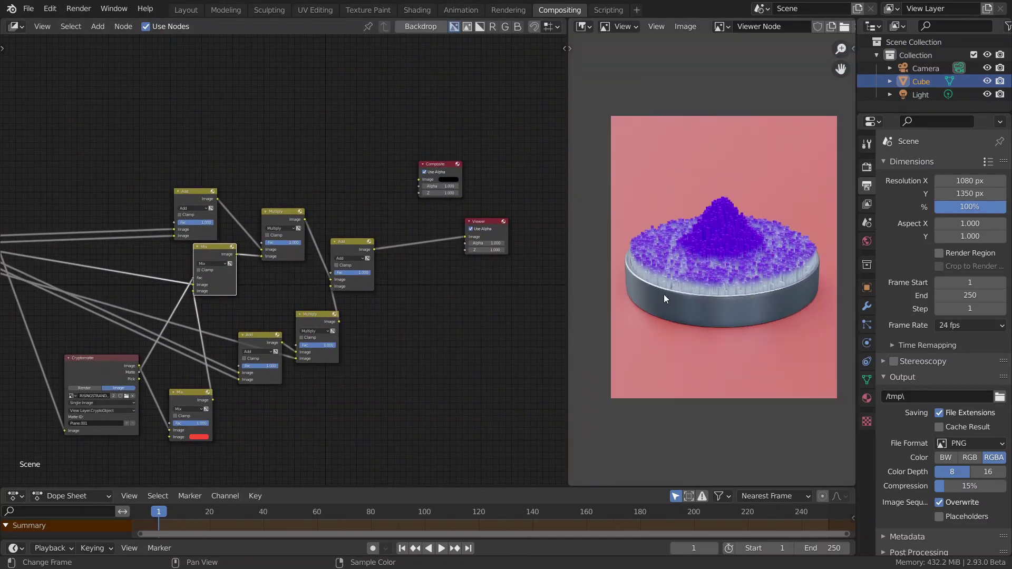
scroll(483, 374, down, 1)
- Move the RISINGSTRANDS image node and the Cryptomatte node further left in the node tree, away from the Mix nodes
middle_drag(217, 349, 345, 271)
scroll(362, 206, down, 2)
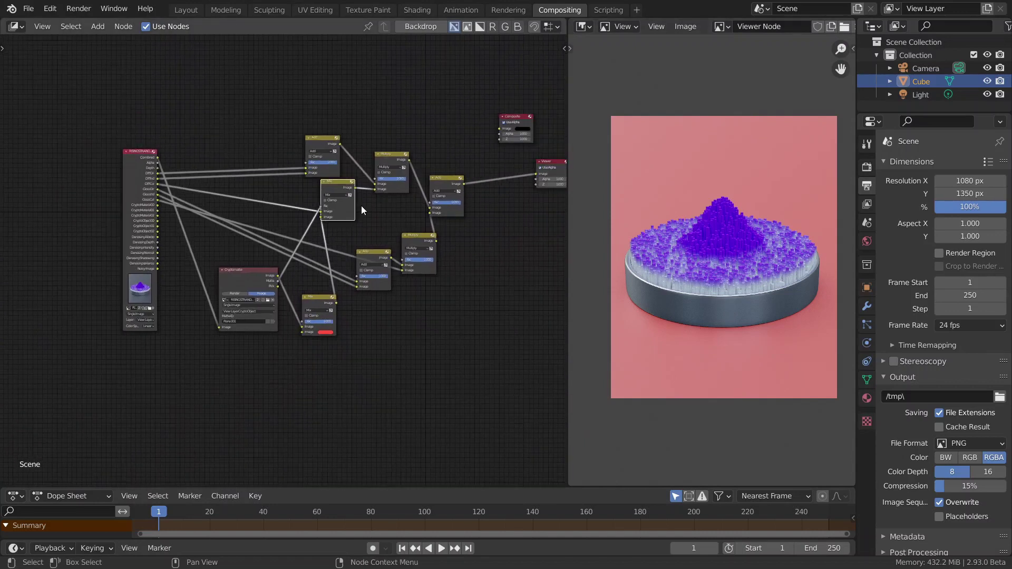
middle_drag(362, 205, 276, 228)
middle_drag(214, 170, 348, 154)
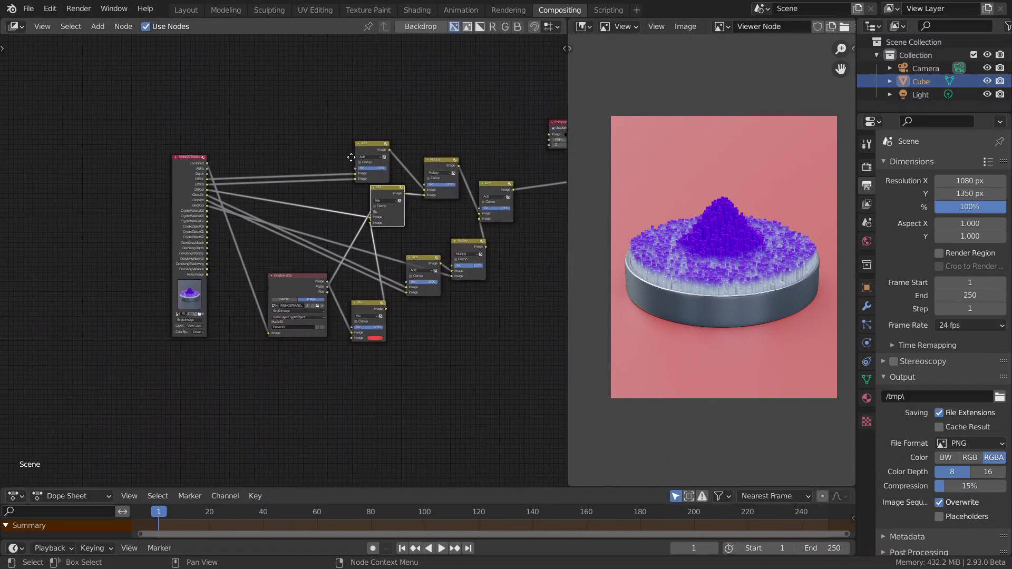
drag(198, 204, 101, 201)
drag(274, 288, 162, 290)
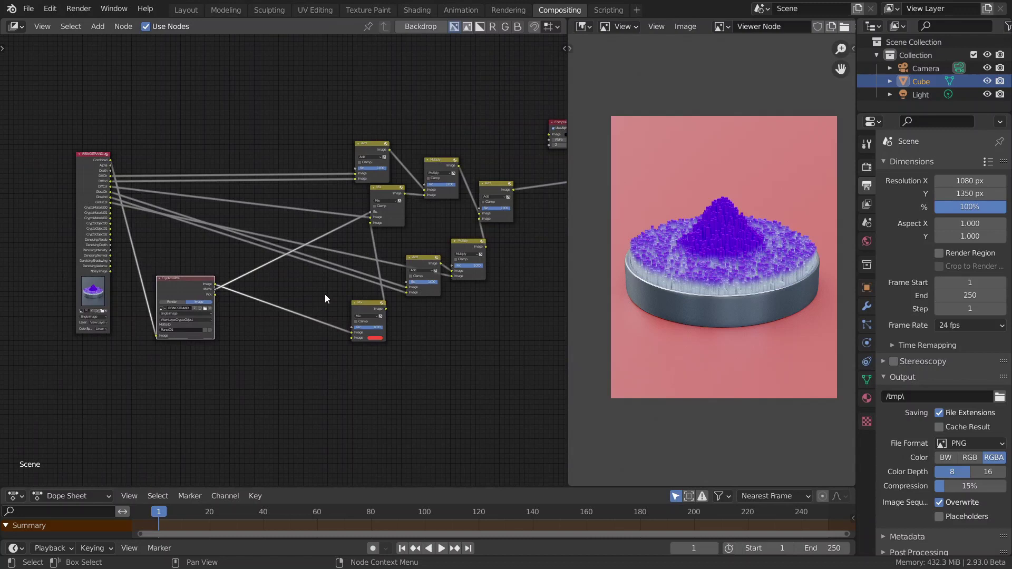
- Place the red Mix node closer to Cryptomatte, shift the inserted Mix down-left, and lower the glossy Add and Multiply nodes
drag(363, 311, 269, 299)
drag(387, 187, 349, 207)
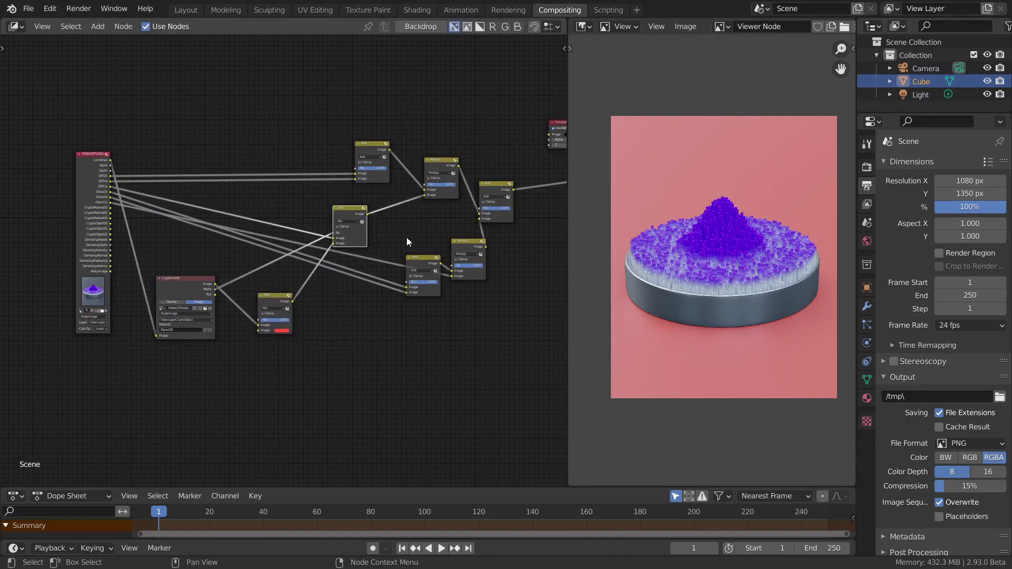
drag(420, 262, 404, 277)
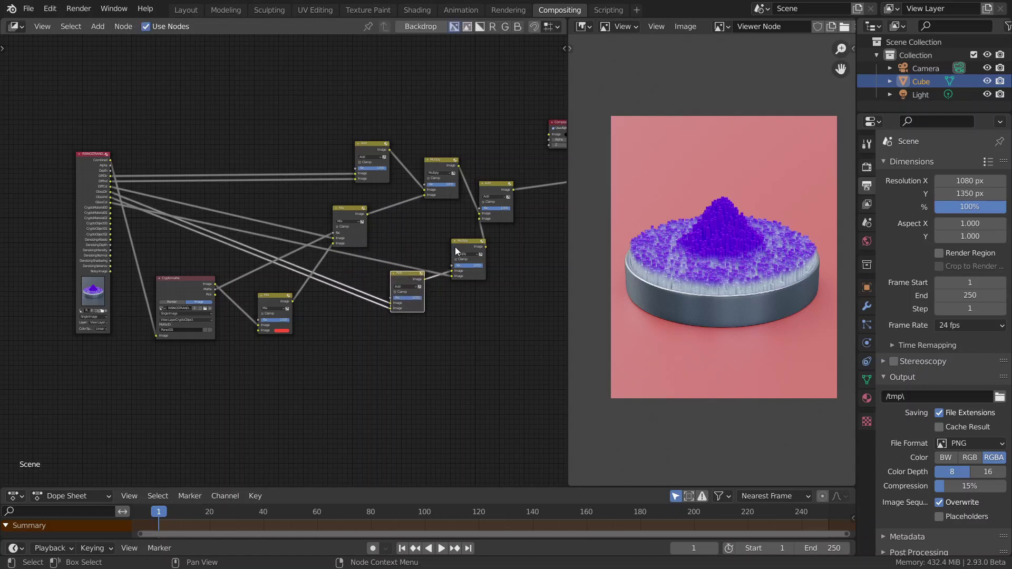
drag(461, 244, 461, 262)
- Shift the RISINGSTRANDS image node slightly down and further left of the Cryptomatte node, and review the node tree
scroll(205, 322, up, 4)
middle_drag(206, 322, 325, 296)
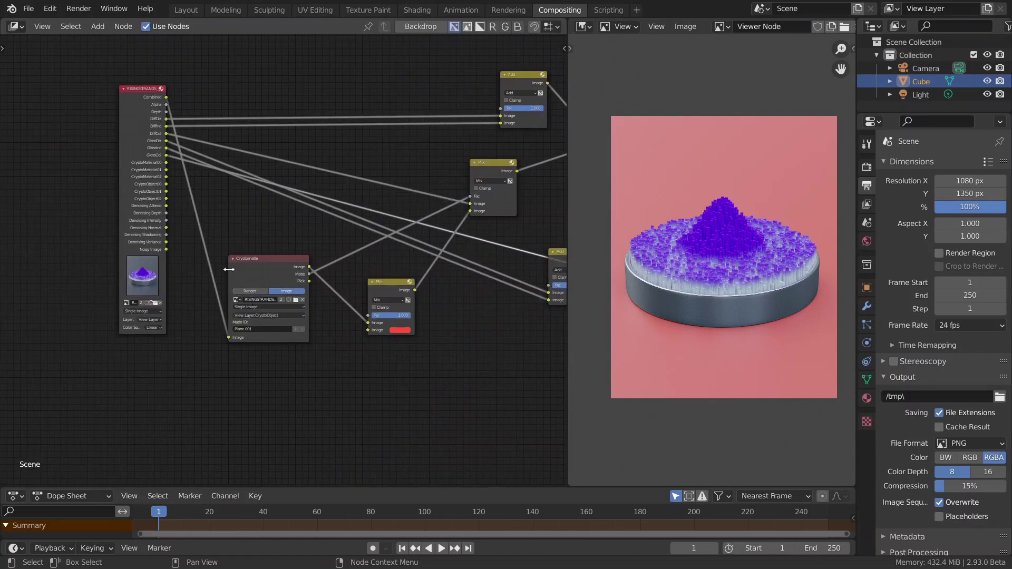
drag(141, 204, 105, 223)
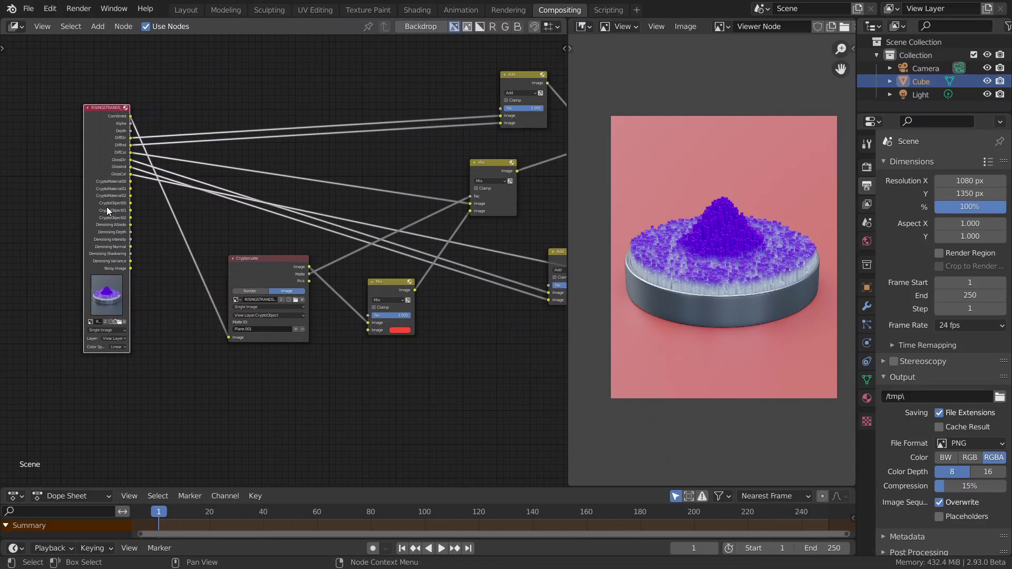
scroll(179, 195, down, 1)
scroll(213, 244, up, 2)
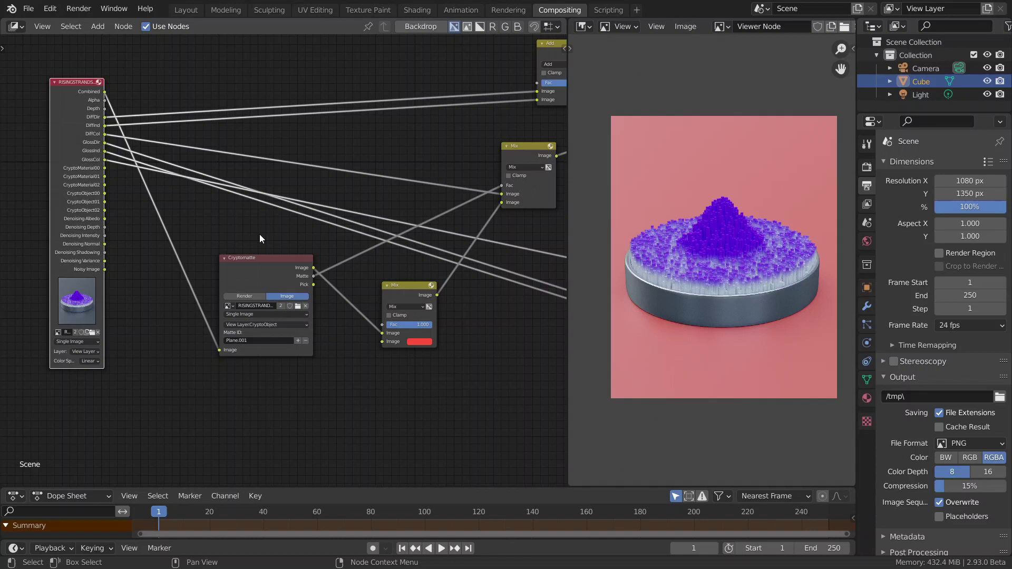
scroll(259, 234, down, 2)
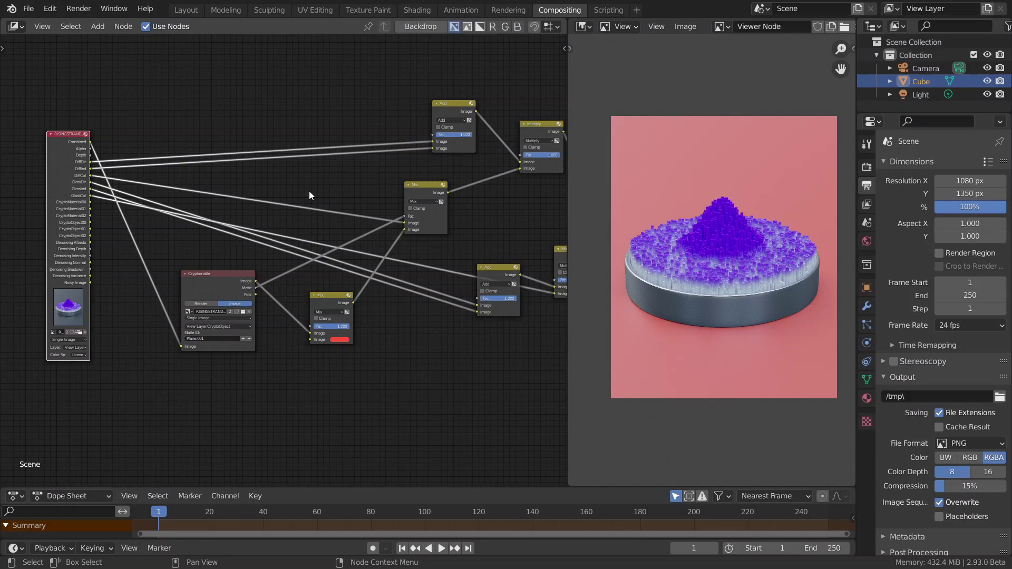
middle_drag(309, 194, 194, 211)
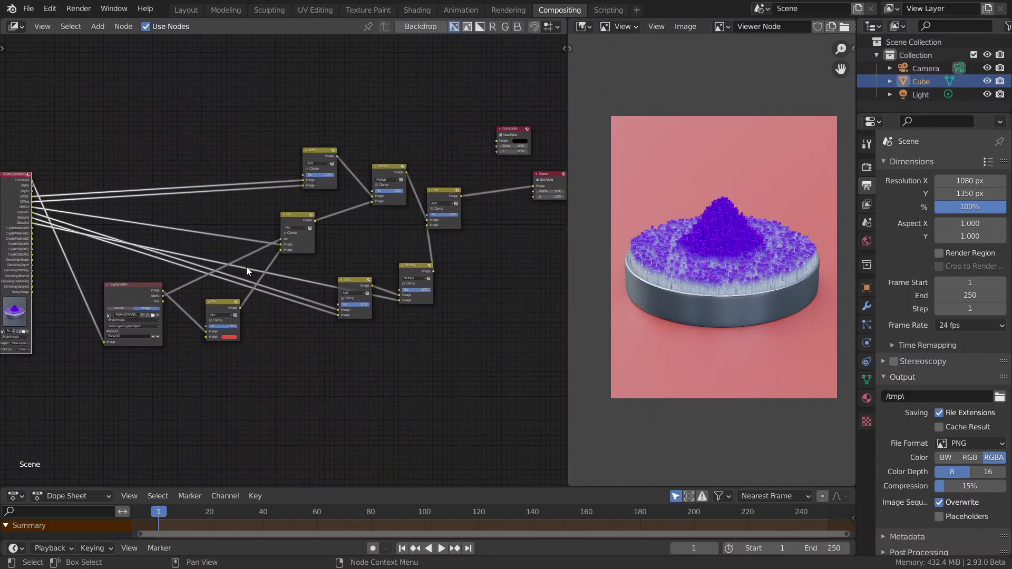
- Delete the Mix node between DiffCol and the diffuse Multiply while keeping the direct link between them
click(219, 309)
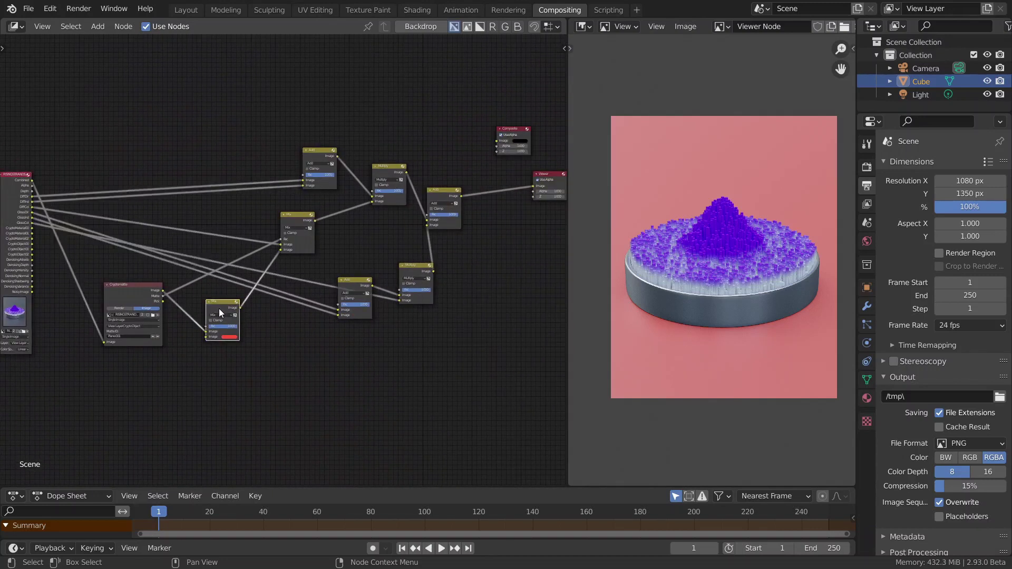
click(298, 216)
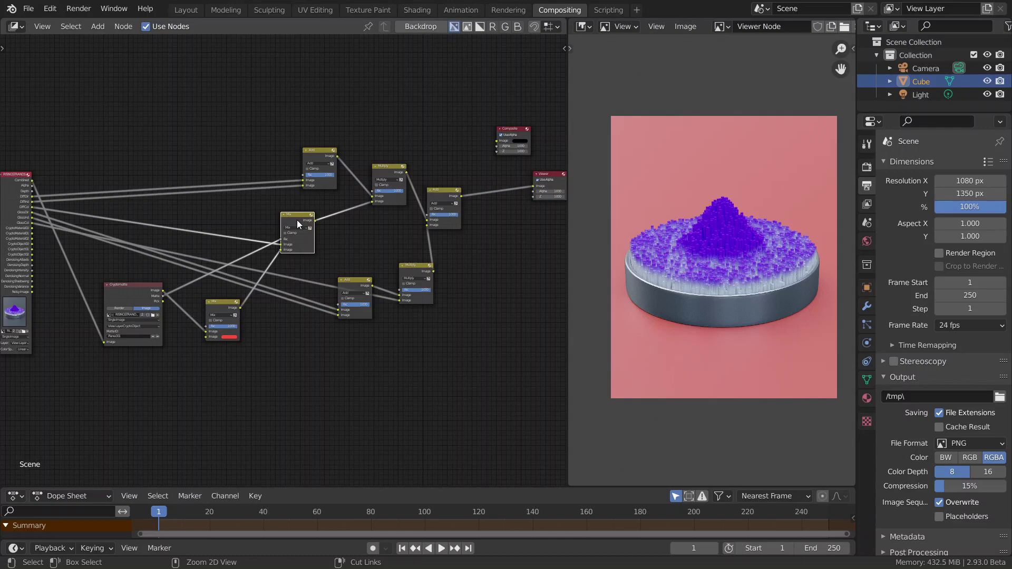
key(ctrl+x)
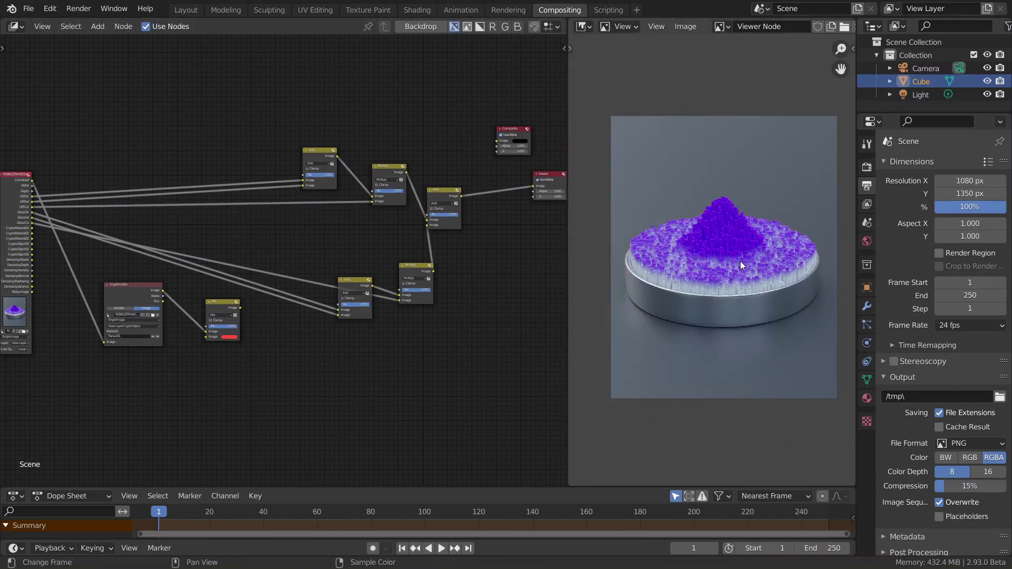
- Inspect the Cryptomatte node's settings, move the RISINGSTRANDS image node further away from it, and select the Cryptomatte node
ctrl+middle_drag(346, 384, 194, 386)
ctrl+middle_drag(333, 335, 333, 293)
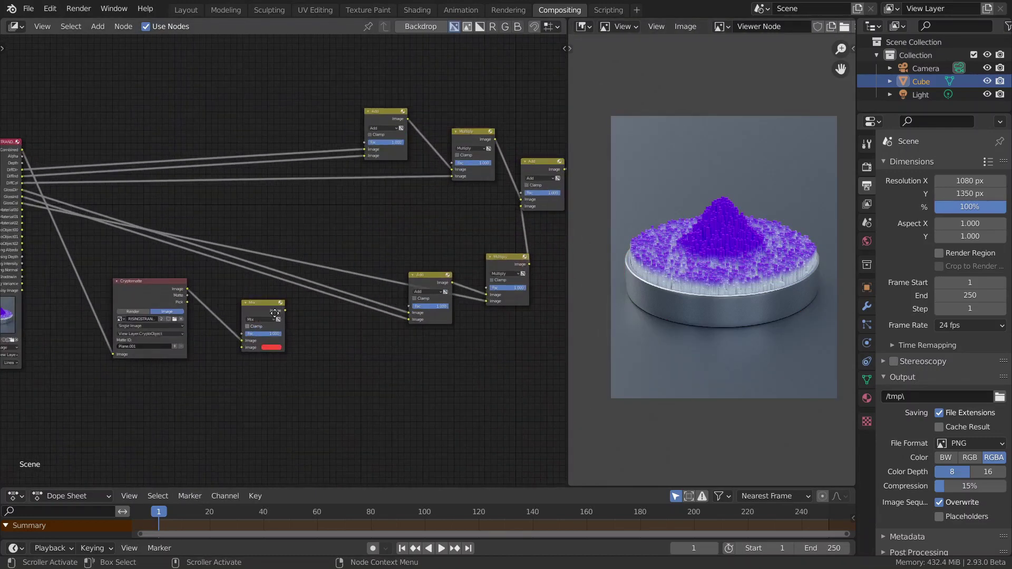
middle_drag(181, 318, 291, 228)
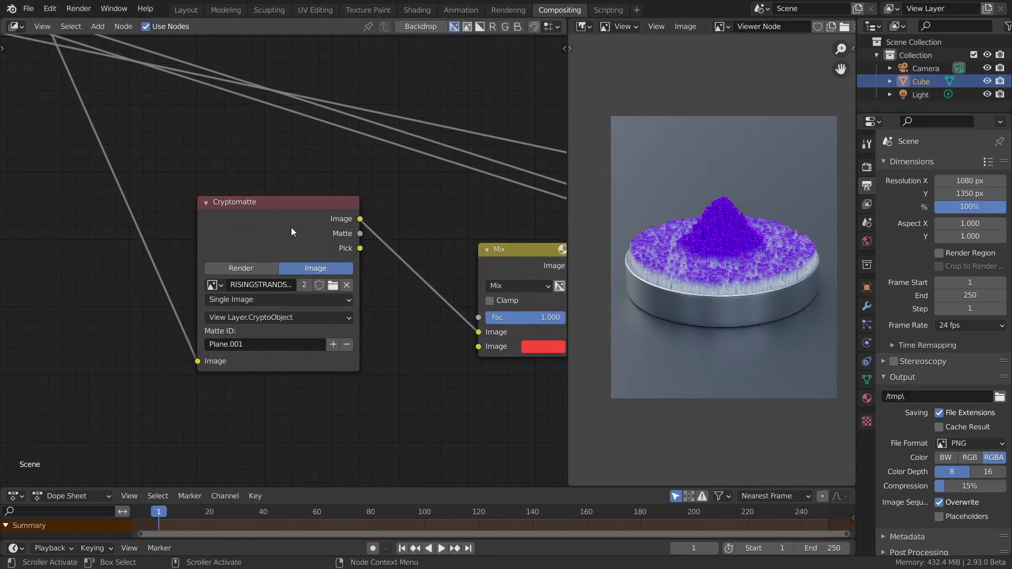
scroll(253, 239, down, 5)
middle_drag(233, 209, 258, 208)
scroll(161, 148, down, 2)
drag(137, 152, 100, 181)
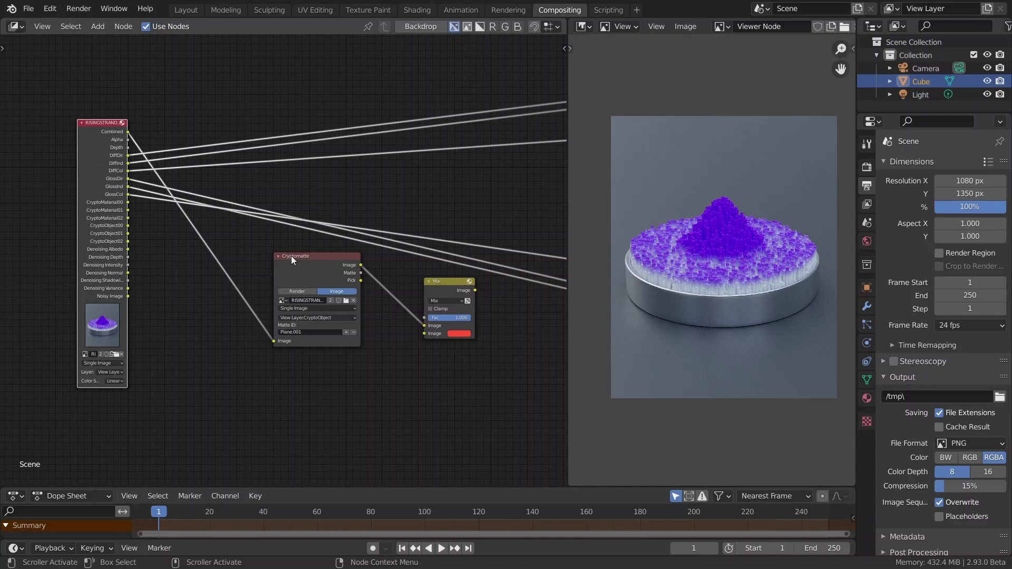
click(324, 274)
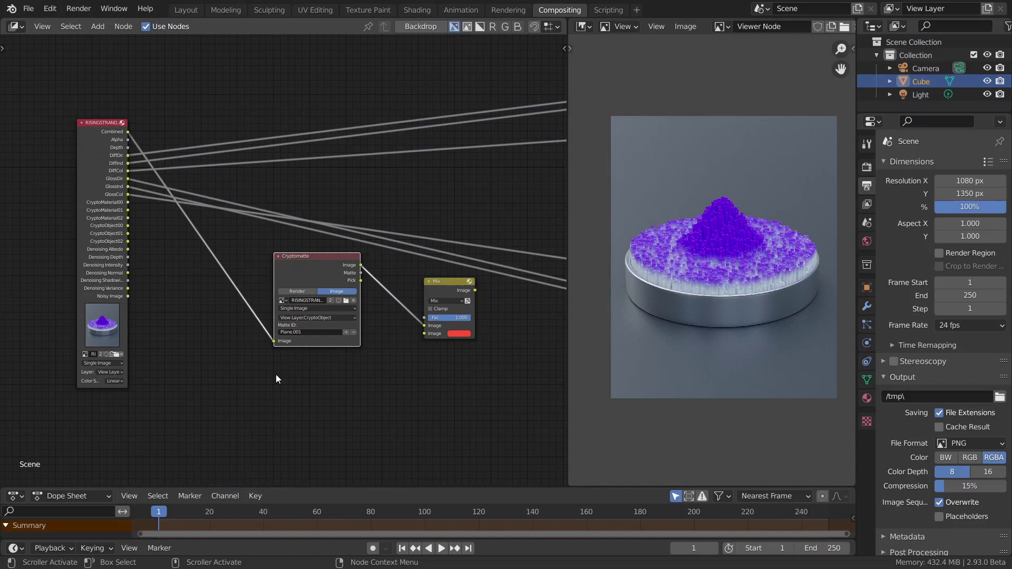
scroll(276, 374, up, 1)
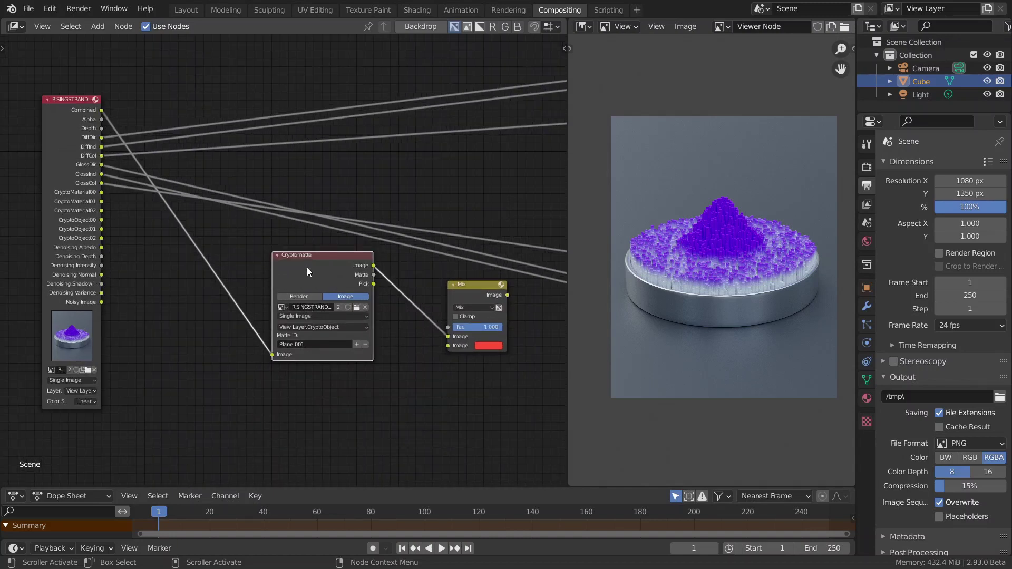